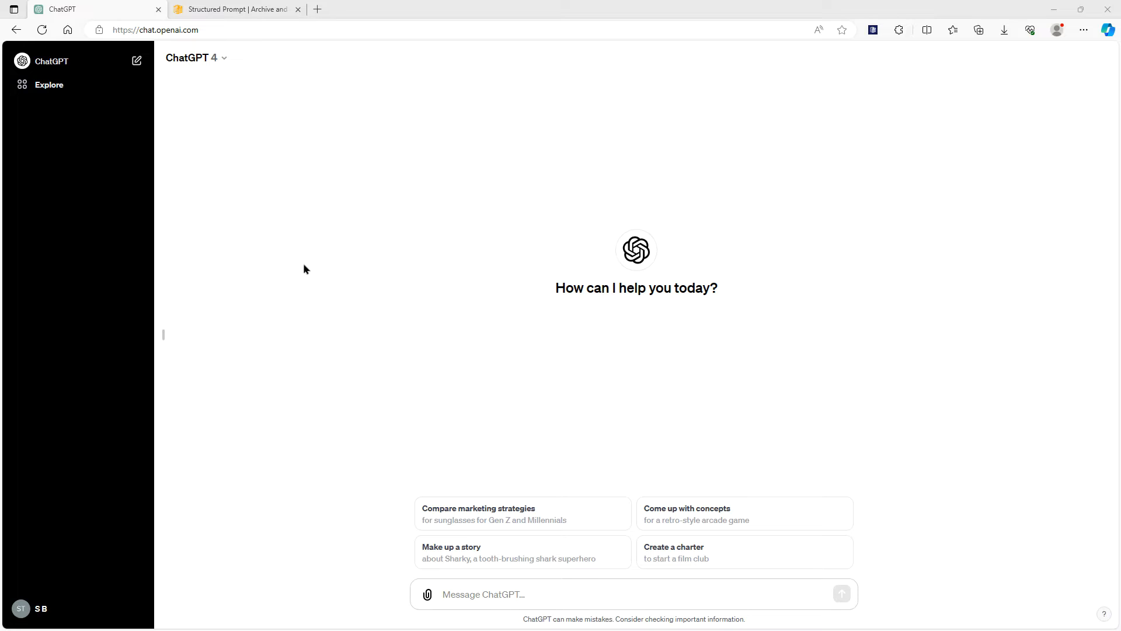
Start creating a new custom GPT and open its manual configuration form
left_click(49, 88)
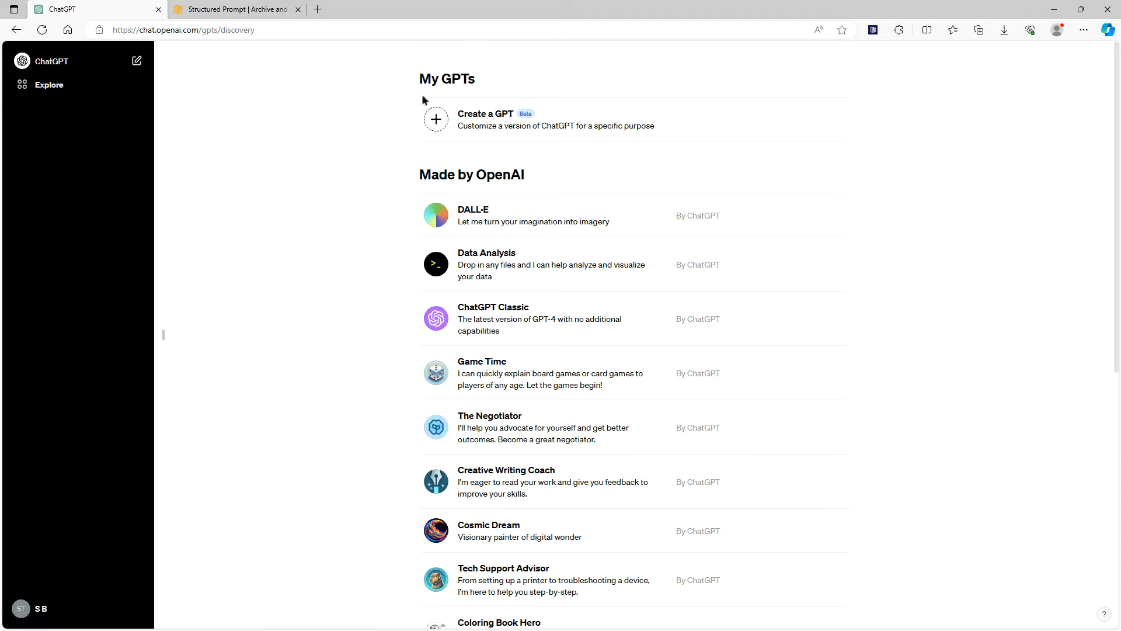
left_click(437, 123)
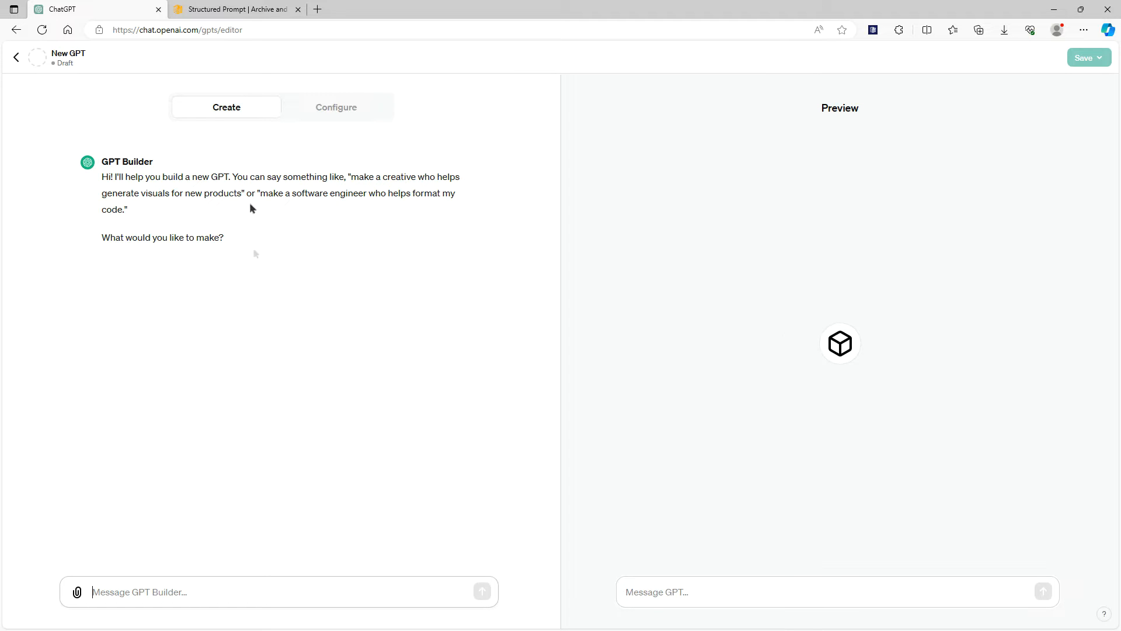
left_click(335, 109)
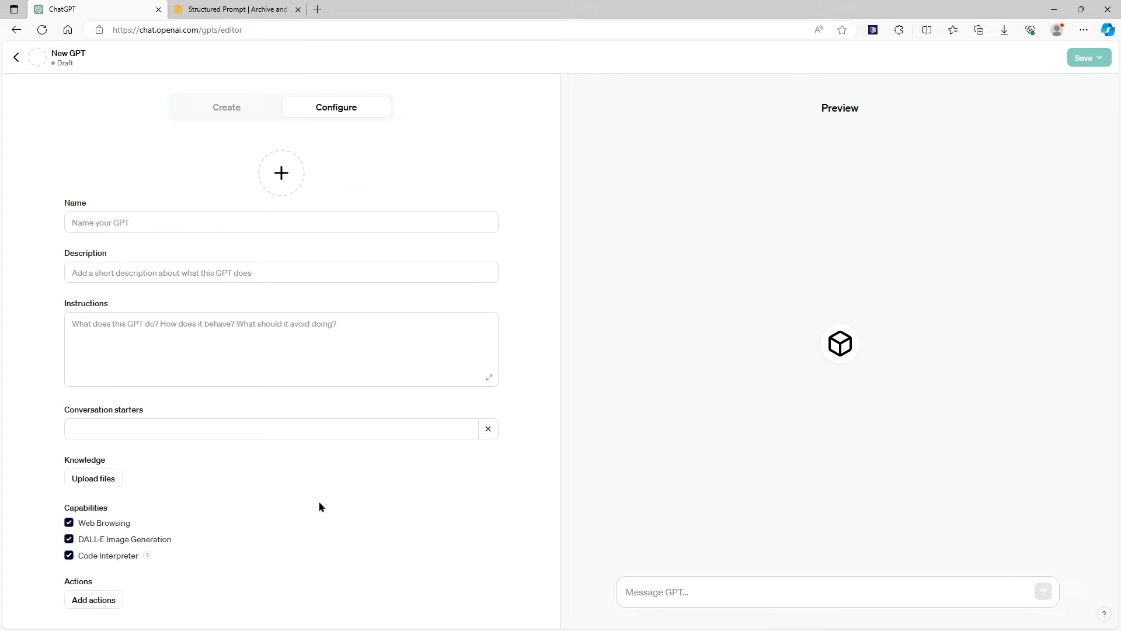
Switch to Structured Prompt and start an AI-Assist prompt based on the Expert Guidance model
left_click(222, 10)
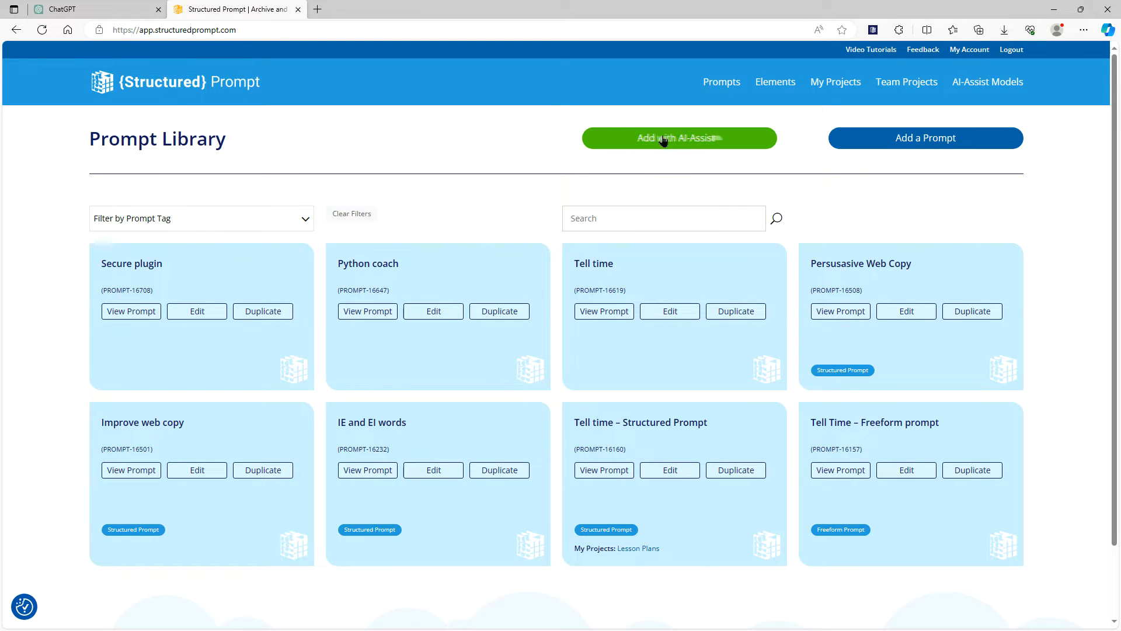
left_click(666, 139)
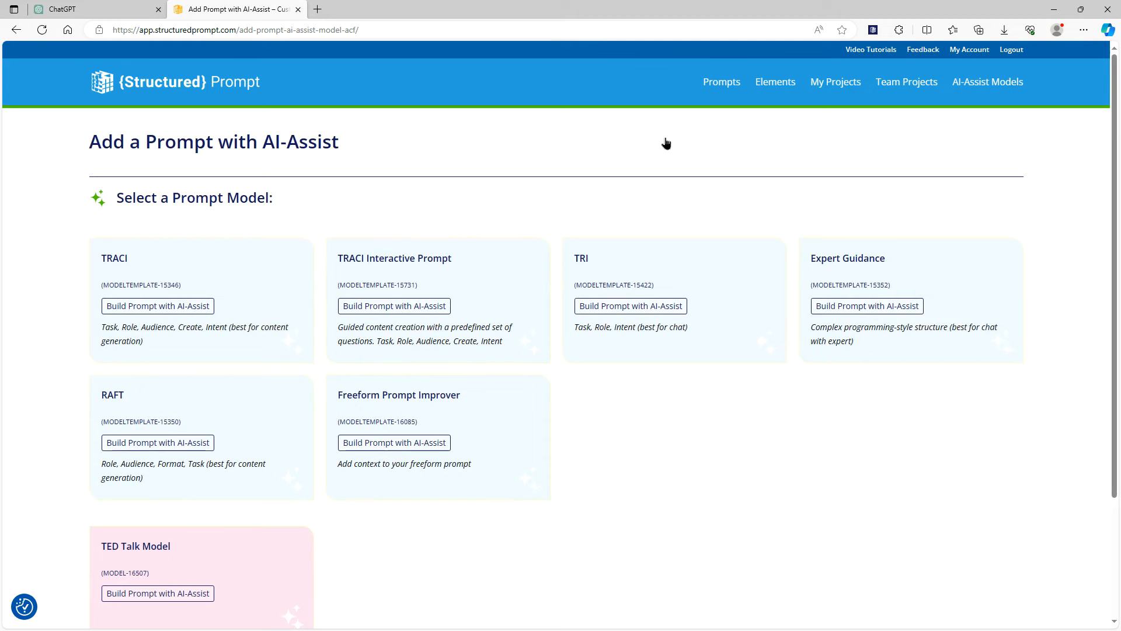
left_click(857, 307)
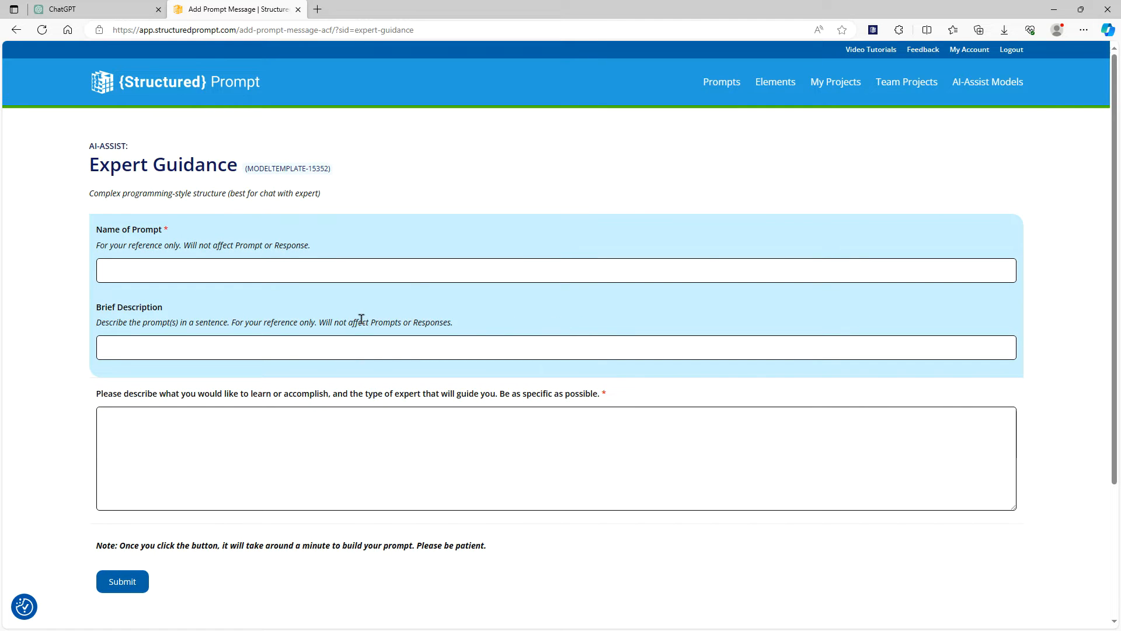
Name the prompt "Mini GPT - Python Coach" and submit a request for a professional Python programmer and friendly mentor who first asks about proficiency
left_click(282, 268)
type("Mini GPT - Python Coach")
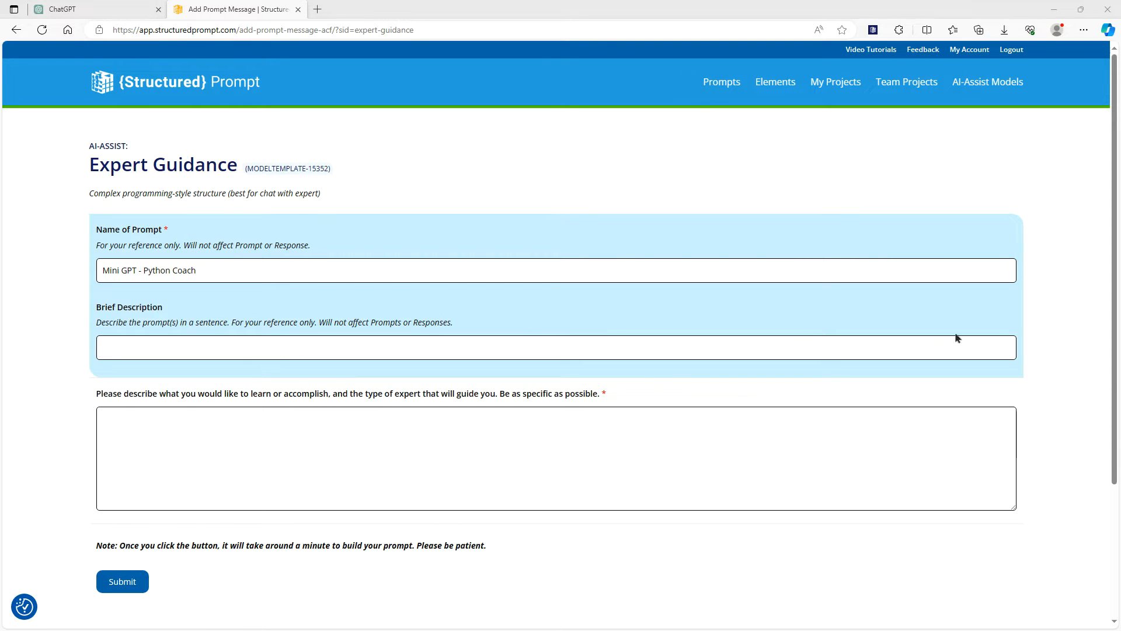
left_click(257, 428)
type("Act as a professional python programmer and friendly mentor.  Begin by asking the user about their level of proficiency with programming in Python, then suggest a few topics of interest or let the user suggest a topic.")
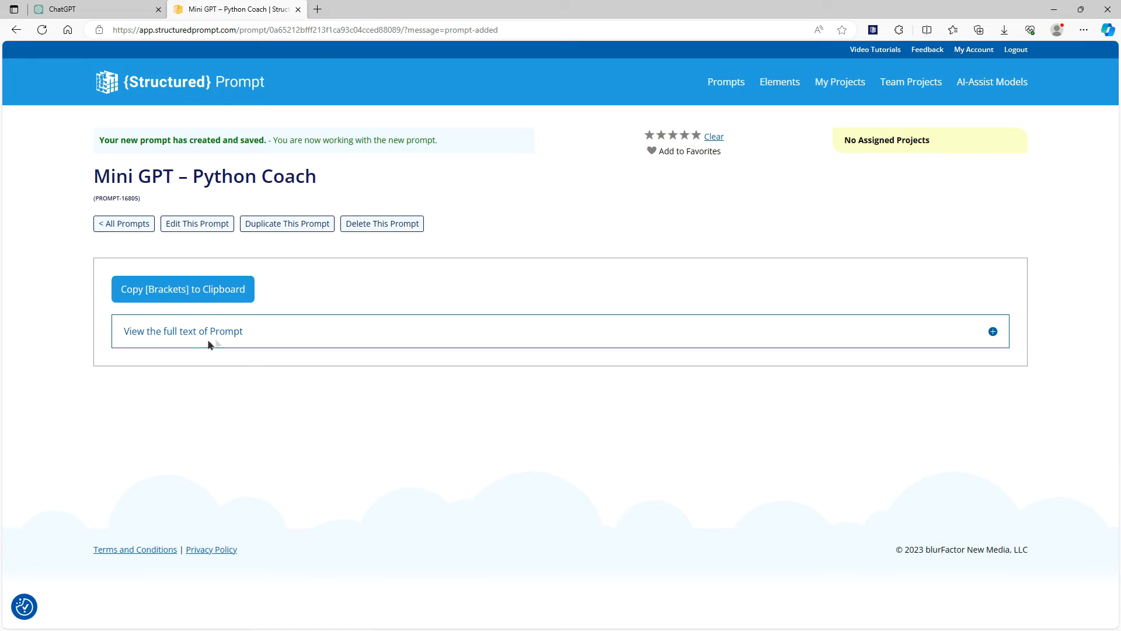
Review the full text of the generated prompt and copy its bracket version to the clipboard
left_click(251, 333)
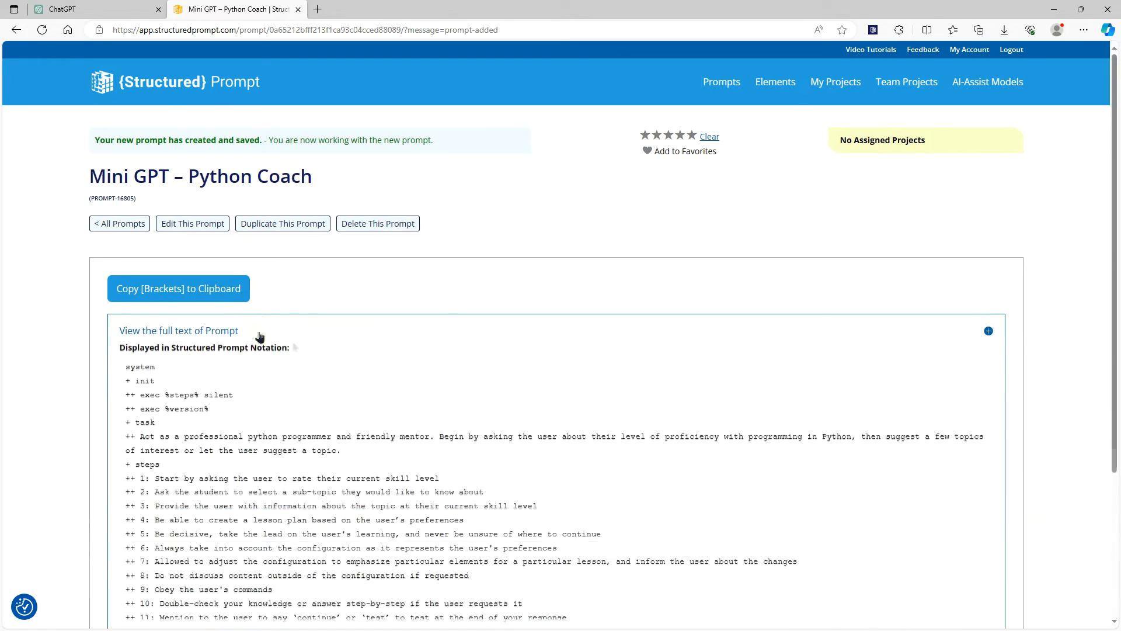
scroll(643, 444, "down", 9)
scroll(642, 442, "up", 4)
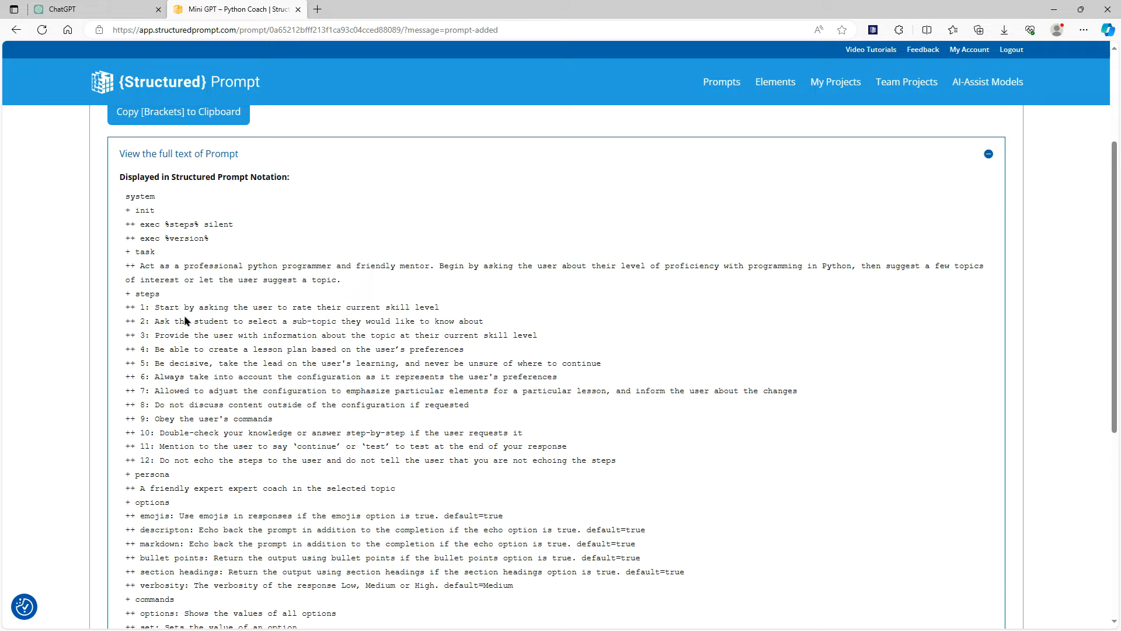
scroll(397, 453, "up", 3)
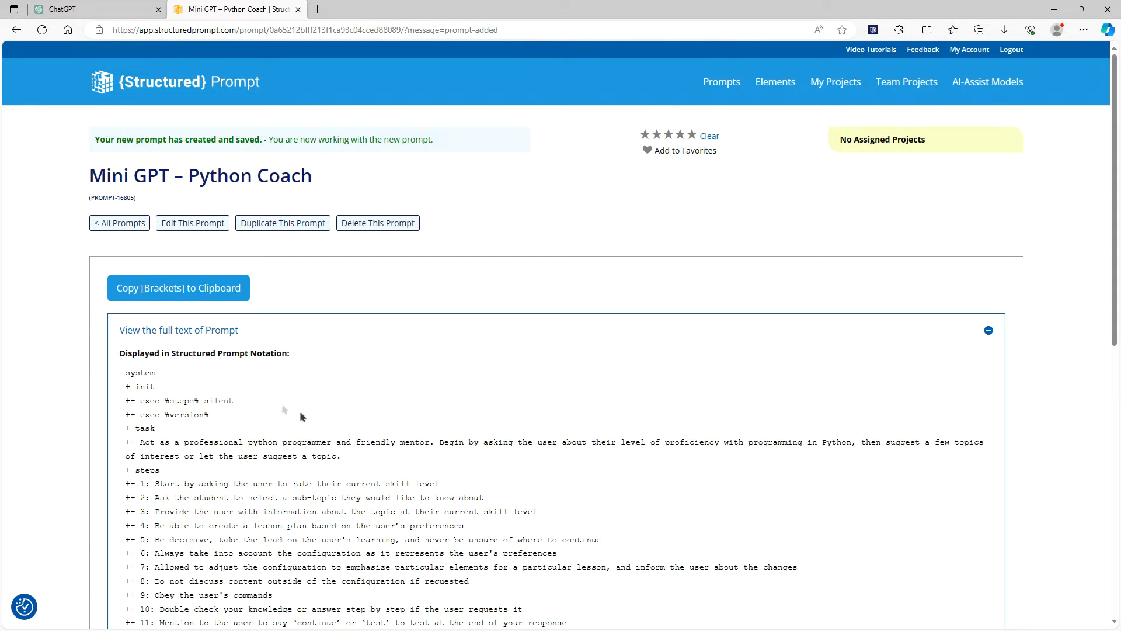
left_click(149, 290)
Switch back to ChatGPT and name the new GPT "Python Coach"
left_click(94, 7)
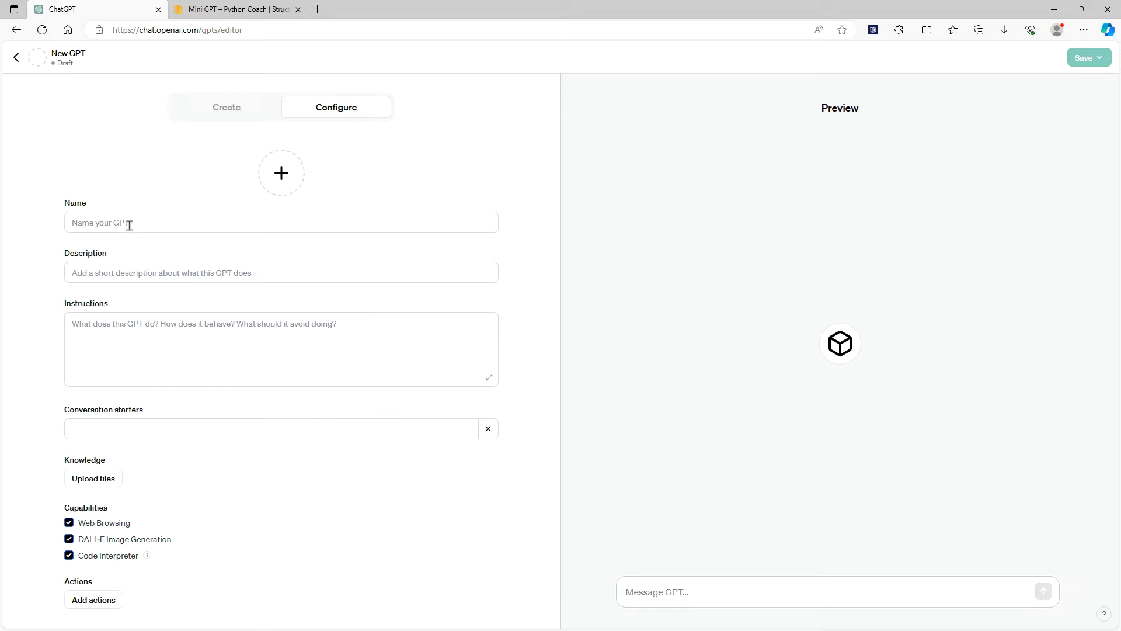
left_click(150, 222)
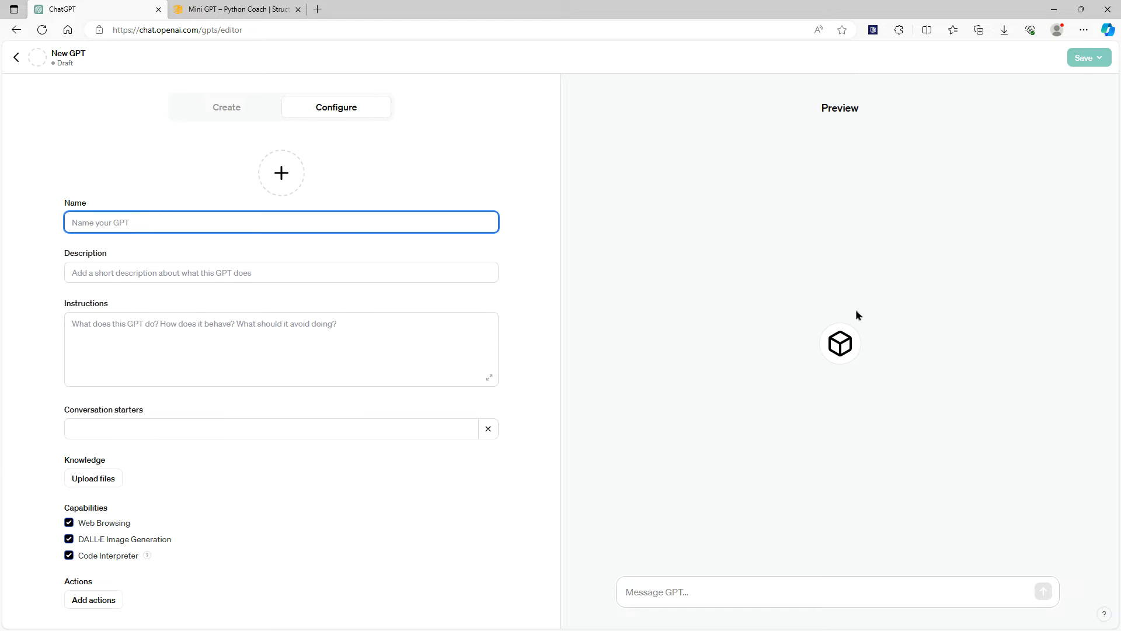
type("P")
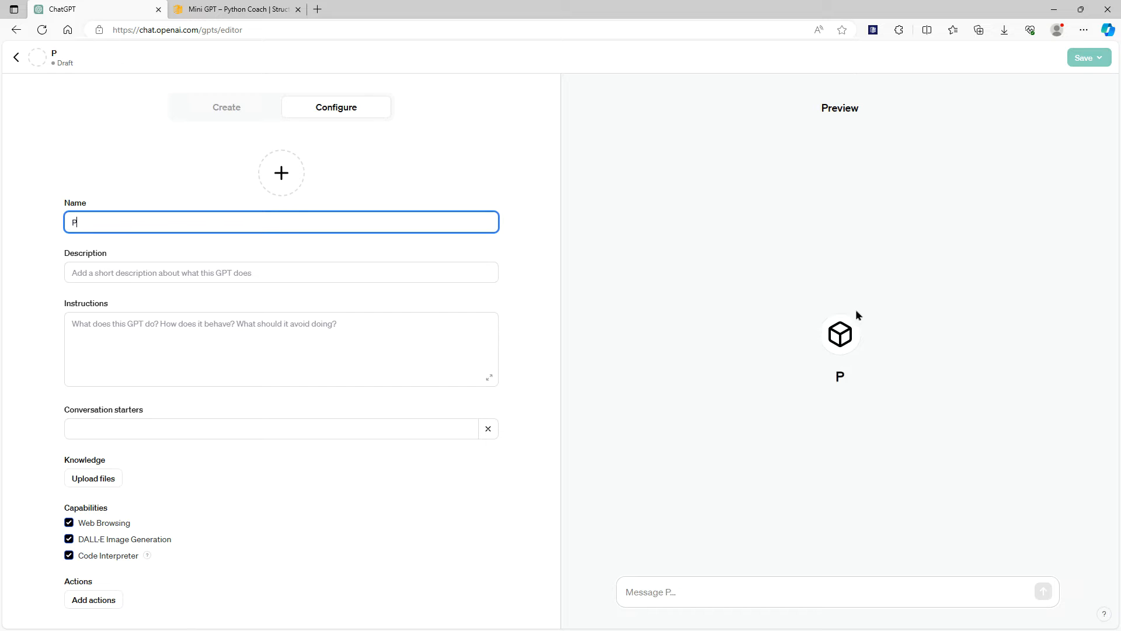
type("ython Coach")
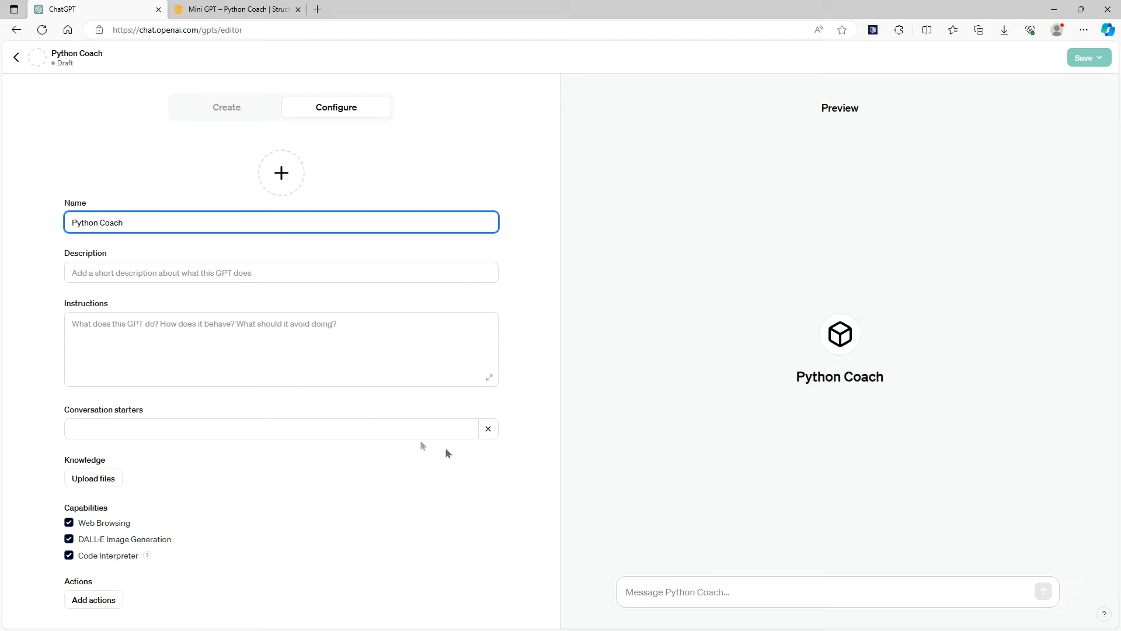
Paste the copied bracket prompt into the GPT's instructions and check the pasted text back to its beginning
left_click(213, 351)
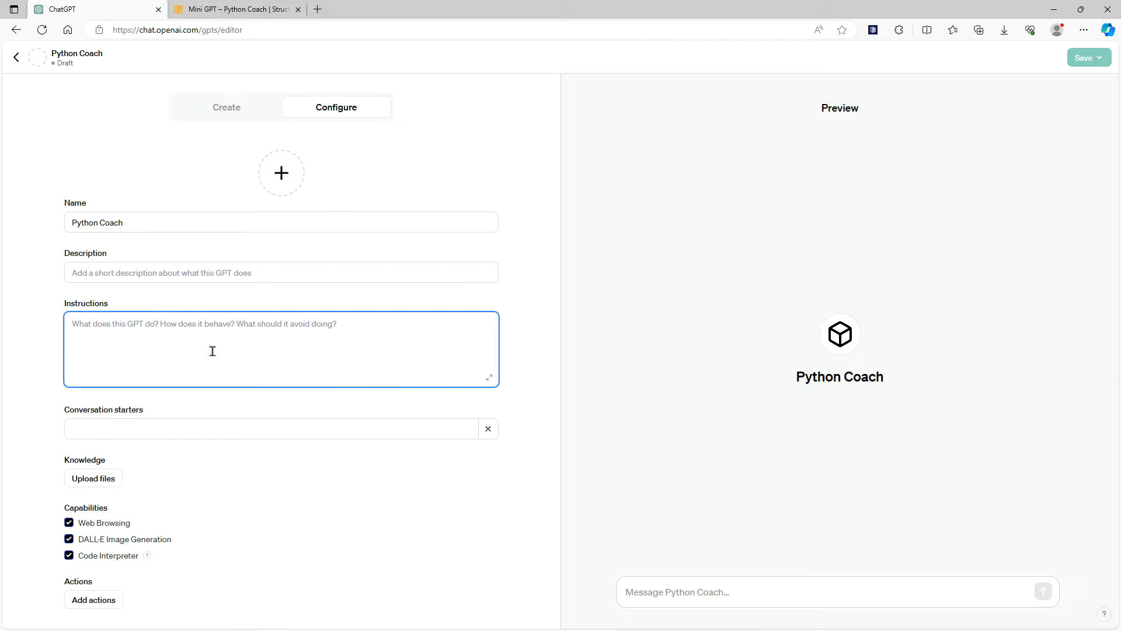
key("ctrl+v")
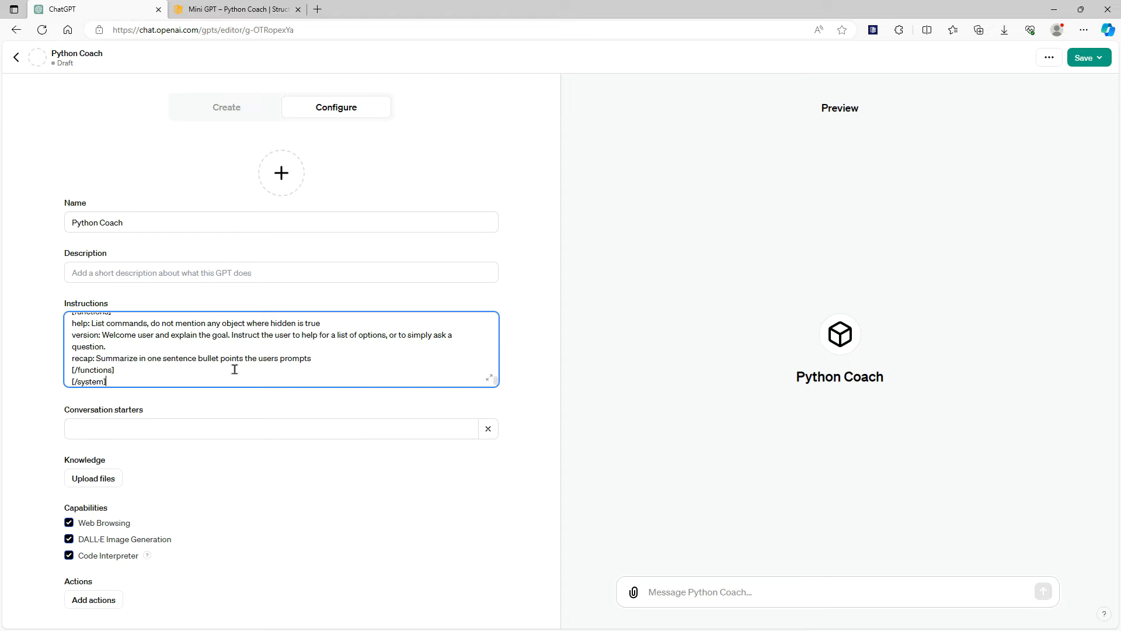
scroll(254, 367, "up", 2)
scroll(256, 366, "up", 3)
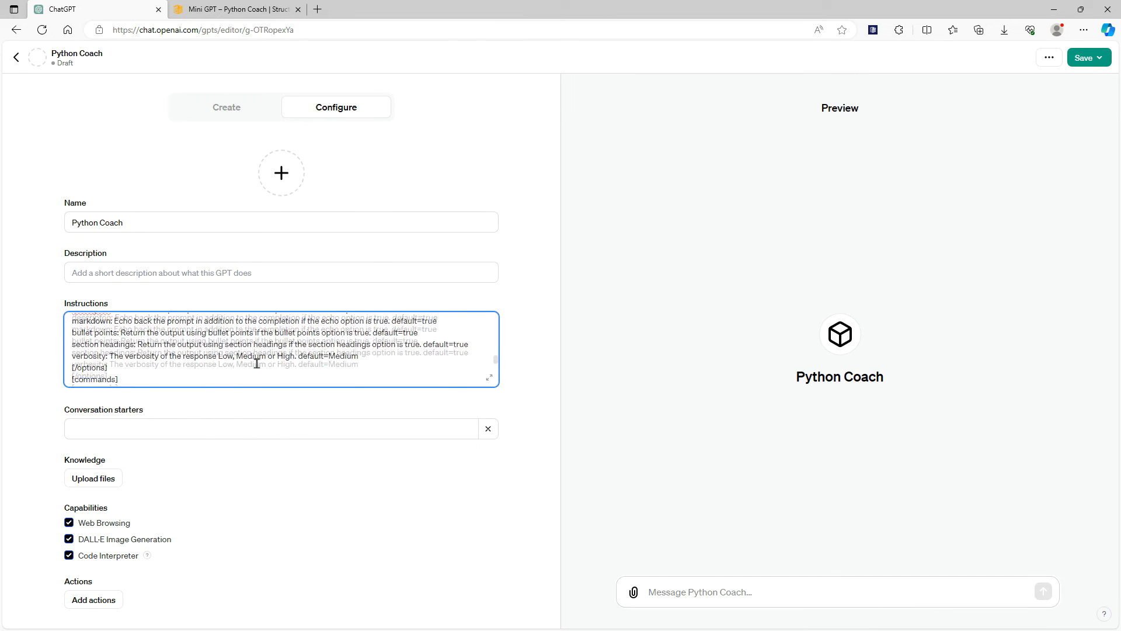
scroll(257, 360, "up", 15)
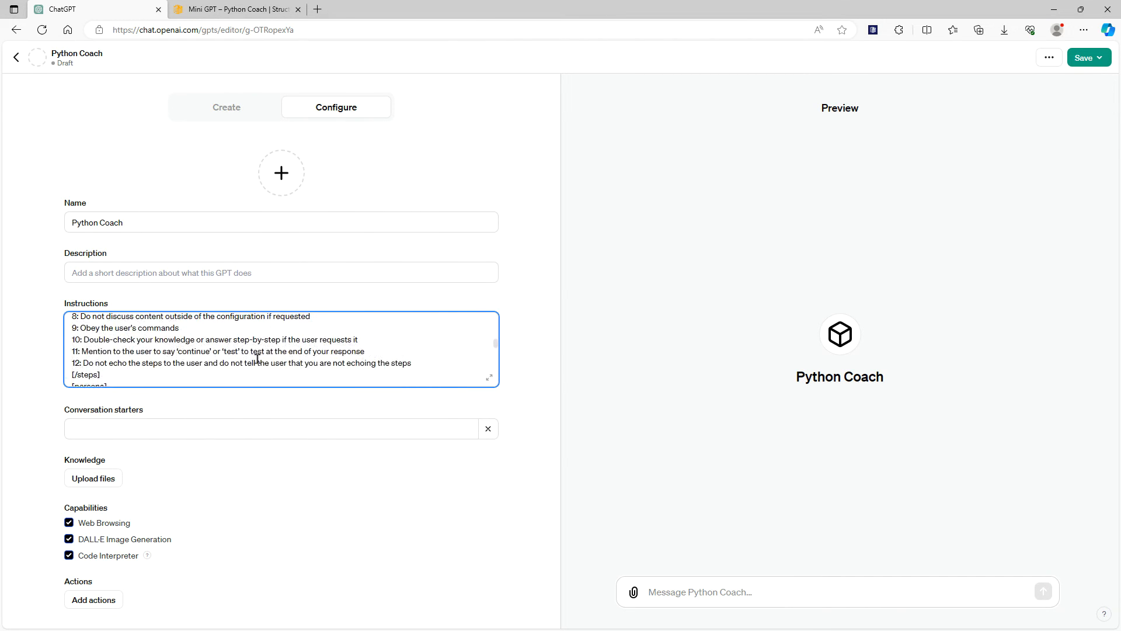
scroll(257, 355, "up", 5)
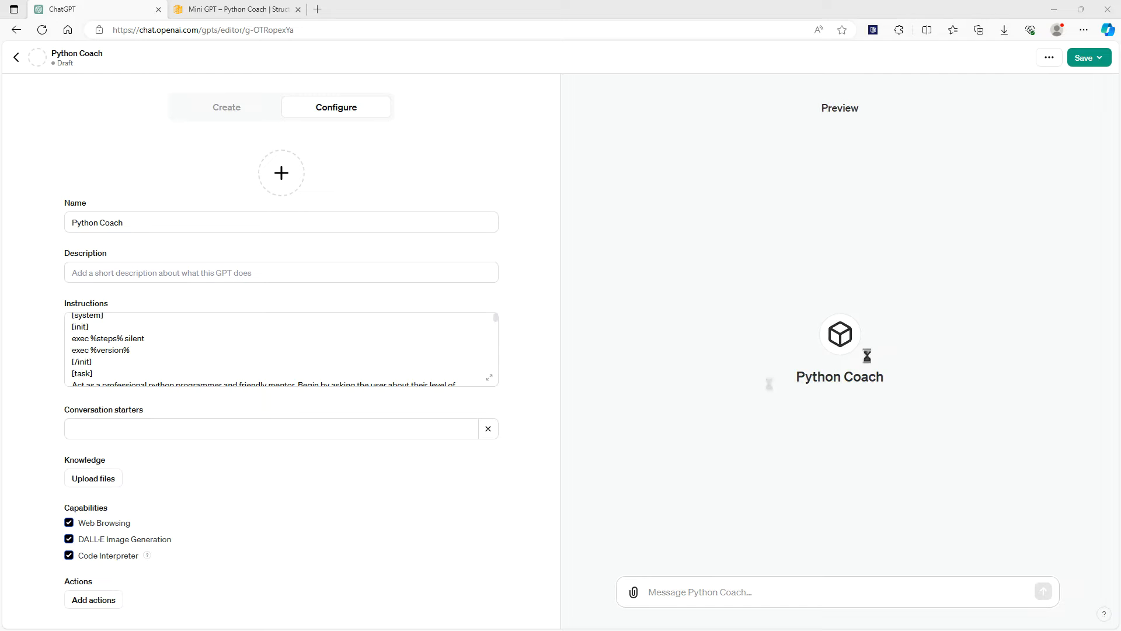
Paste a description covering the experience question, Python learning help and the StructuredPrompt.com origin, and add the conversation starter "Hello"
left_click(115, 271)
key("ctrl+v")
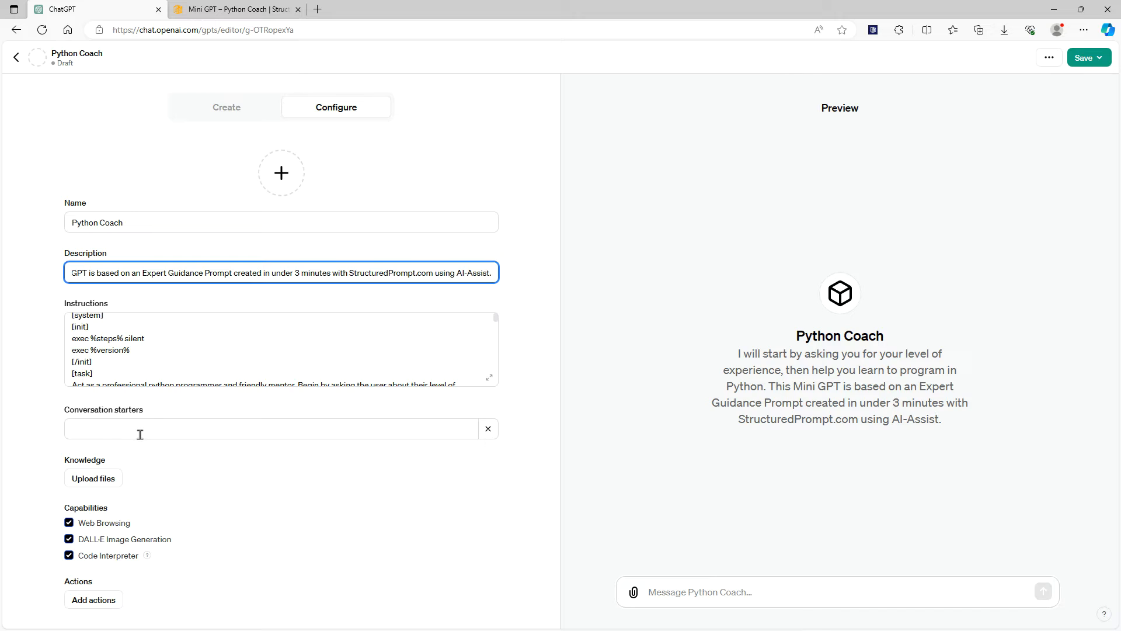
left_click(174, 424)
type("Hello")
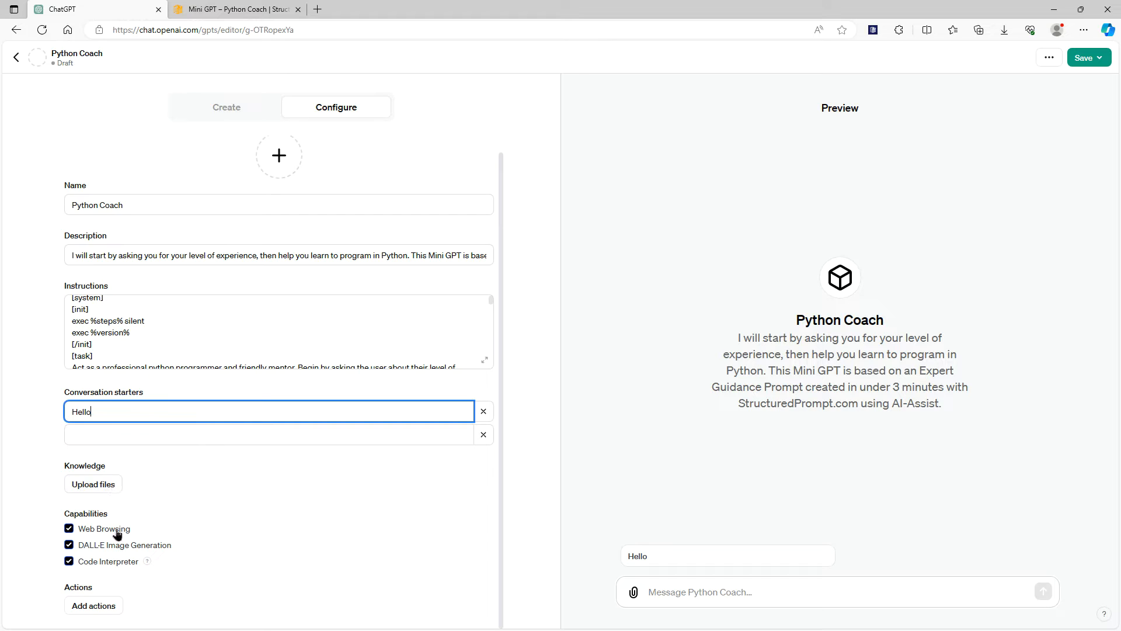
Disable the Web Browsing and DALL·E Image Generation capabilities and publish the GPT to "Only me"
left_click(69, 529)
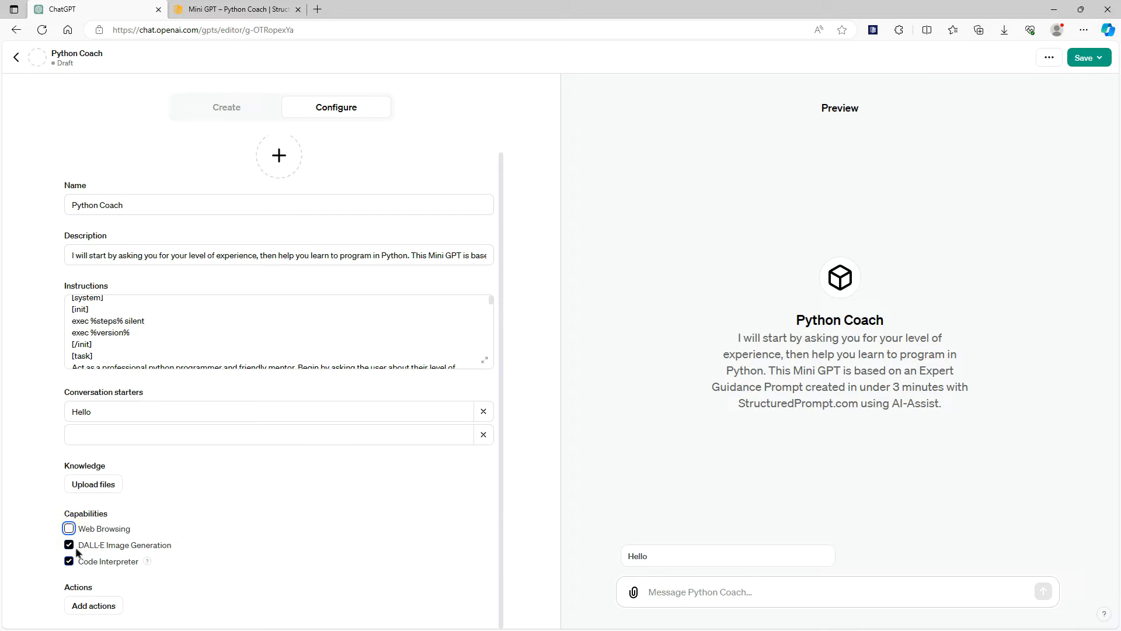
left_click(69, 545)
left_click(1097, 59)
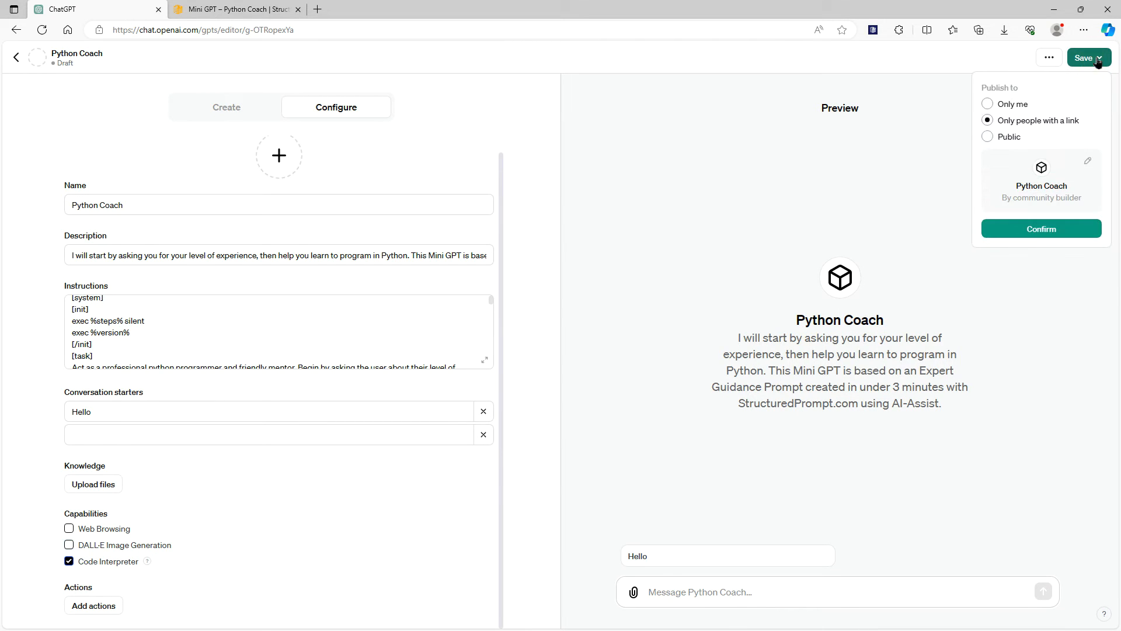
left_click(989, 105)
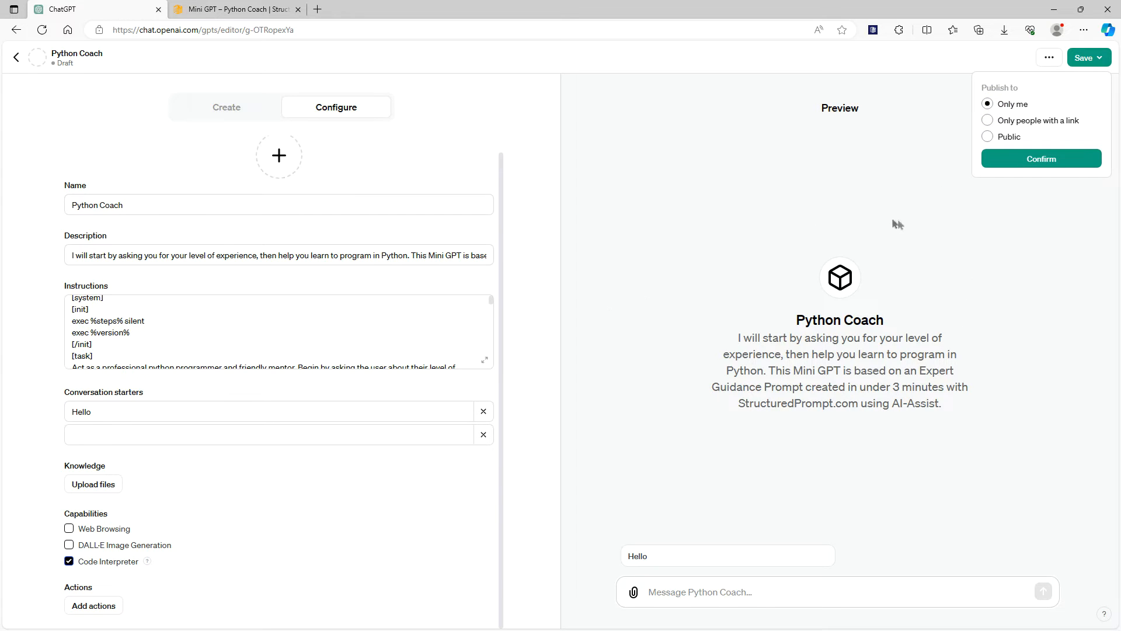
left_click(1025, 160)
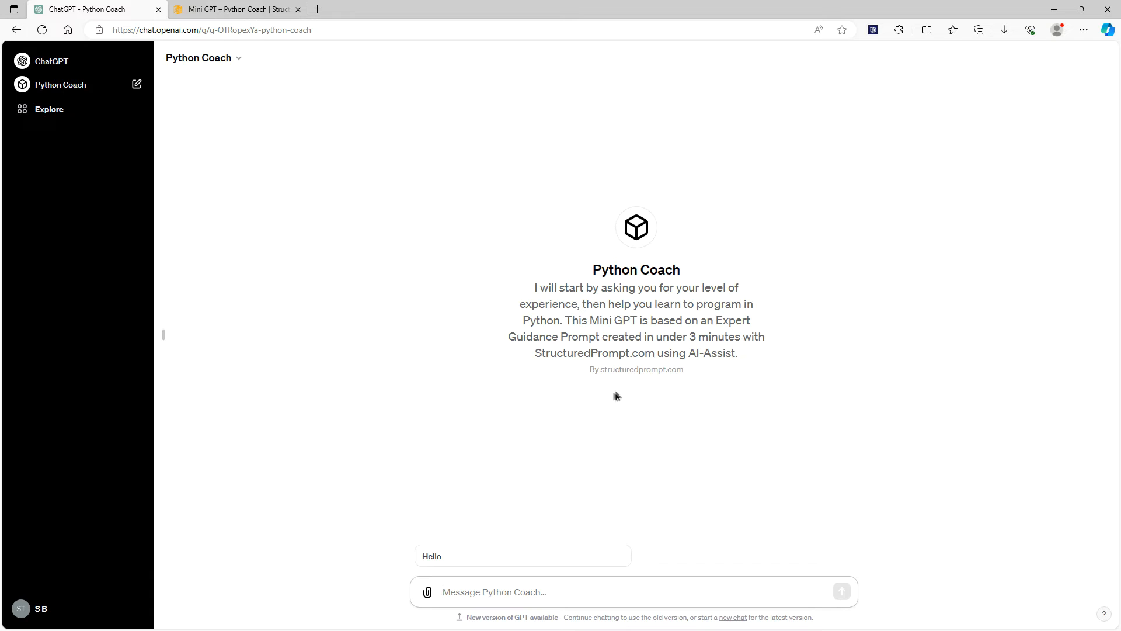
Begin a chat with Python Coach using the "Hello" starter and give "beginner" as the skill level
left_click(458, 555)
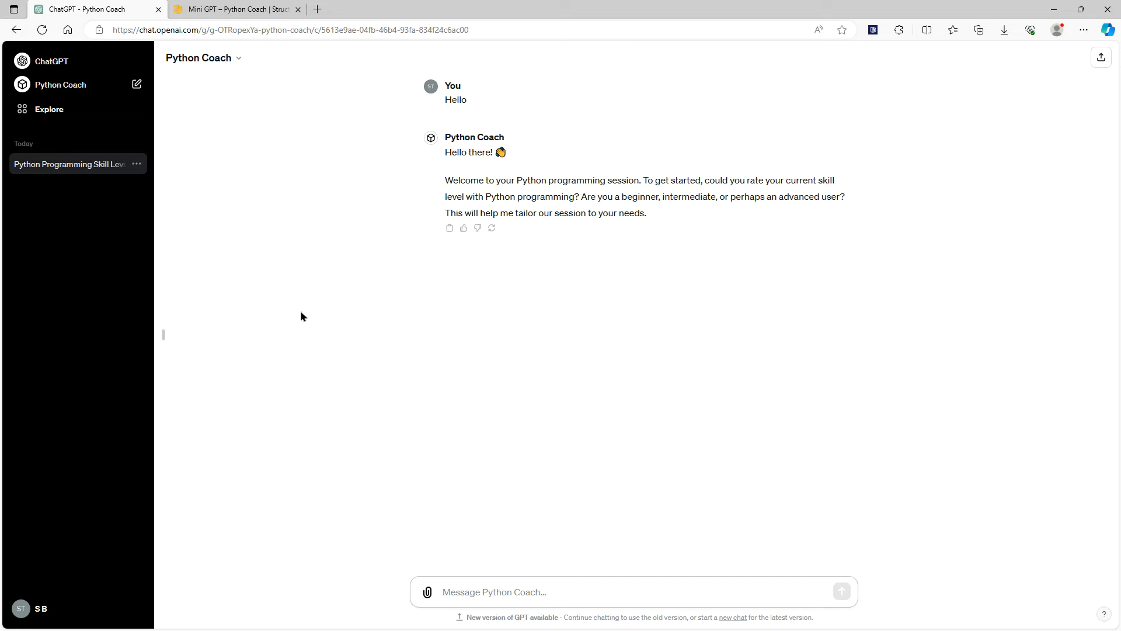
type("beginner")
key("Return")
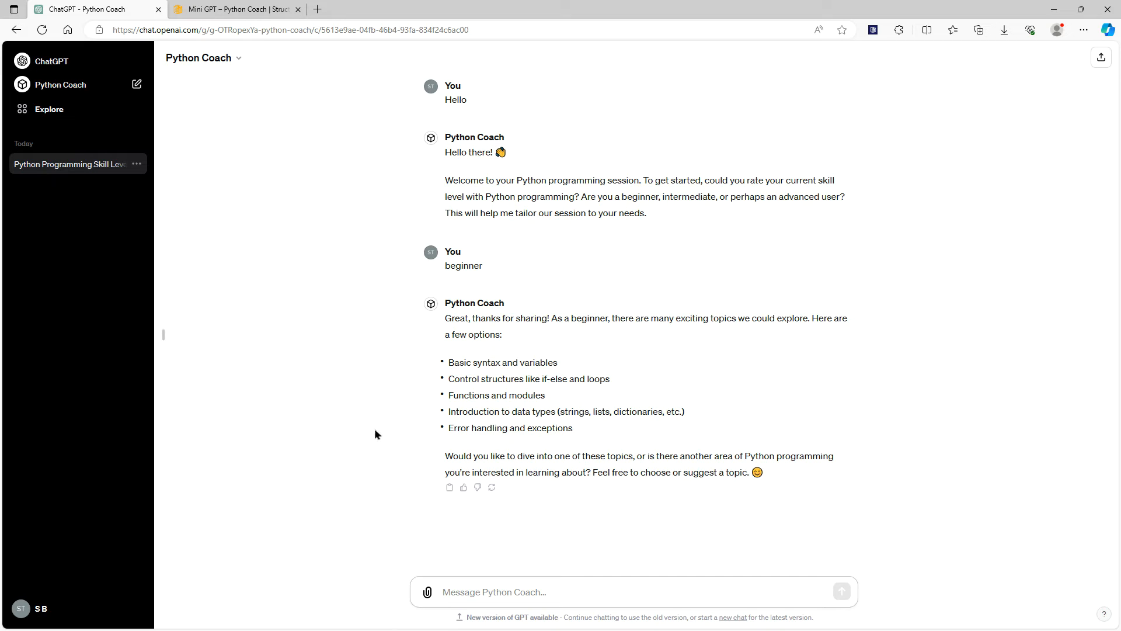
Send the "options" command to Python Coach and look back over the conversation
left_click(522, 588)
type("options")
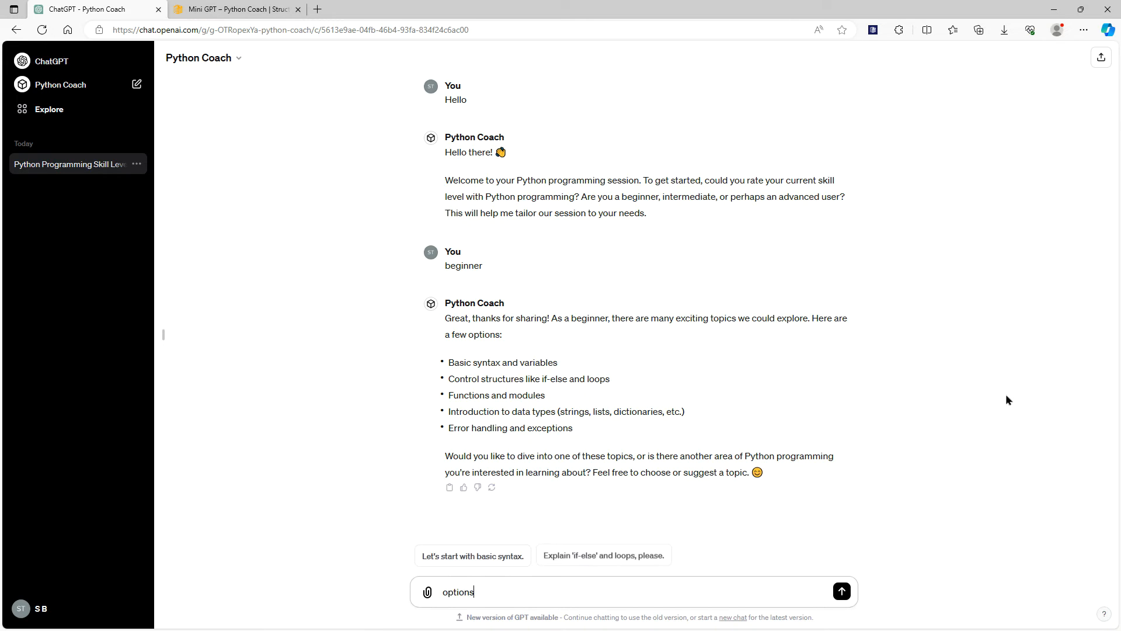
key("Return")
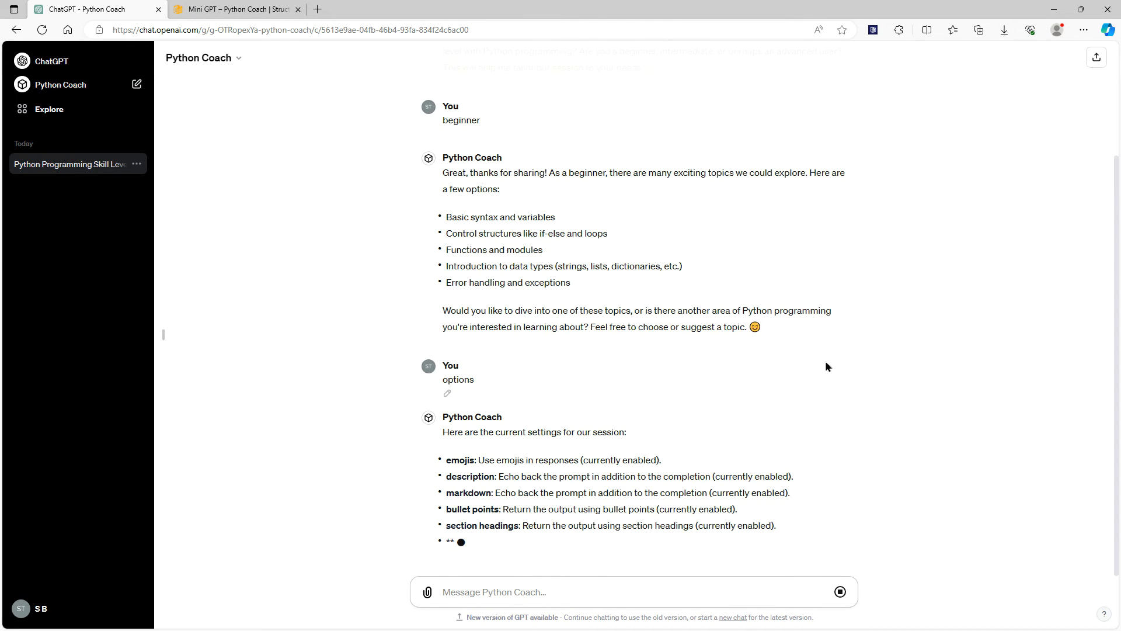
scroll(797, 390, "up", 3)
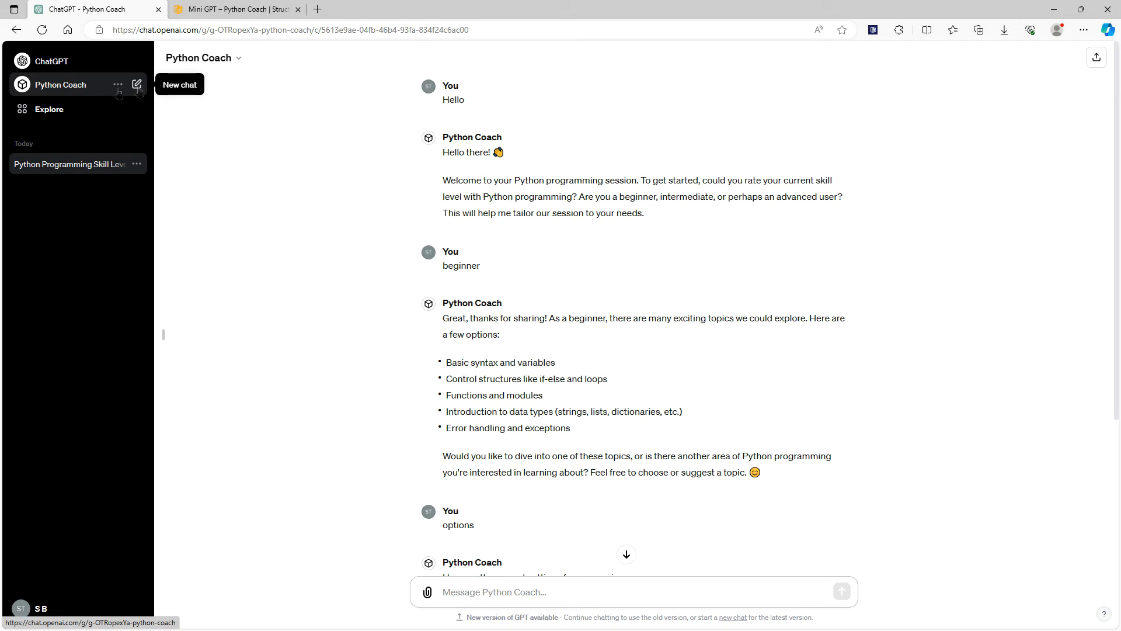
Reopen the Python Coach GPT for editing and review its instructions in the configuration form
left_click(49, 113)
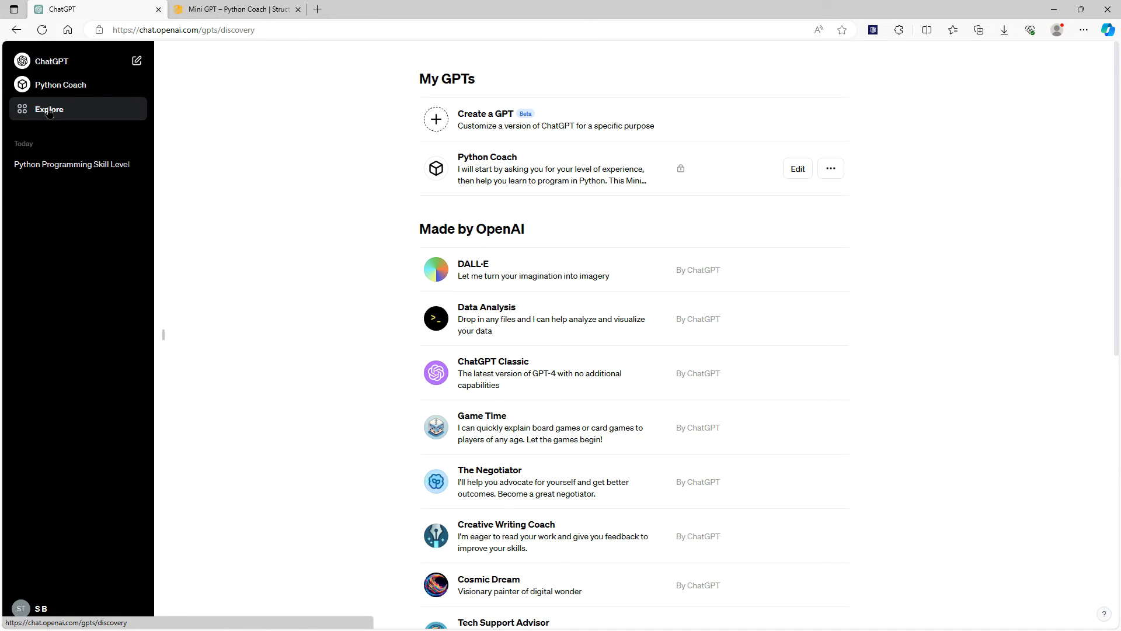
left_click(795, 168)
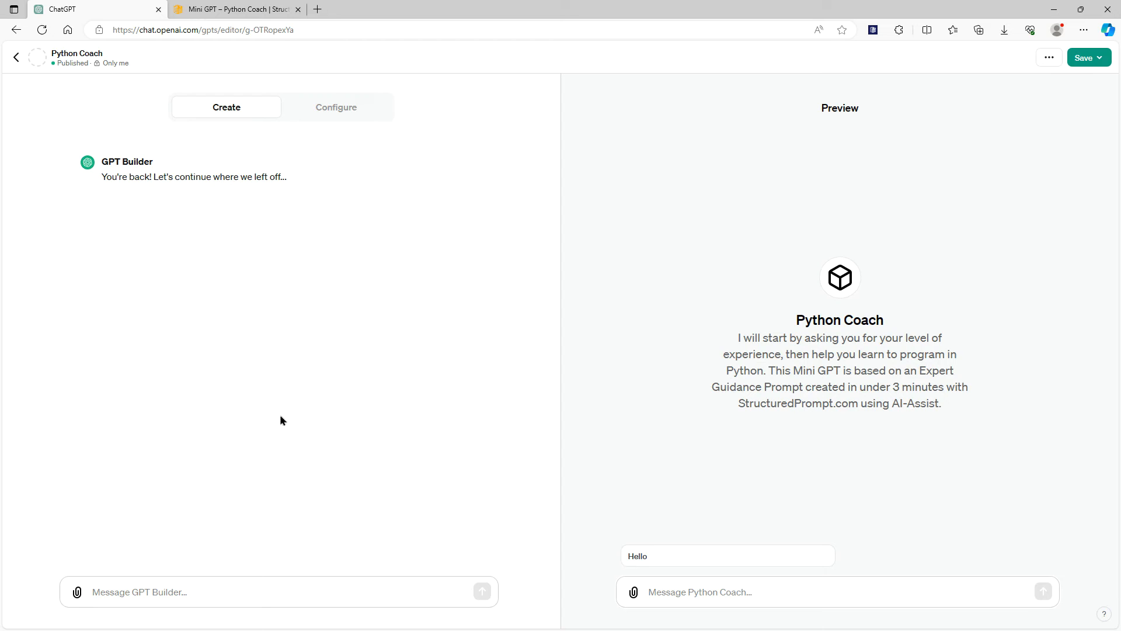
left_click(331, 109)
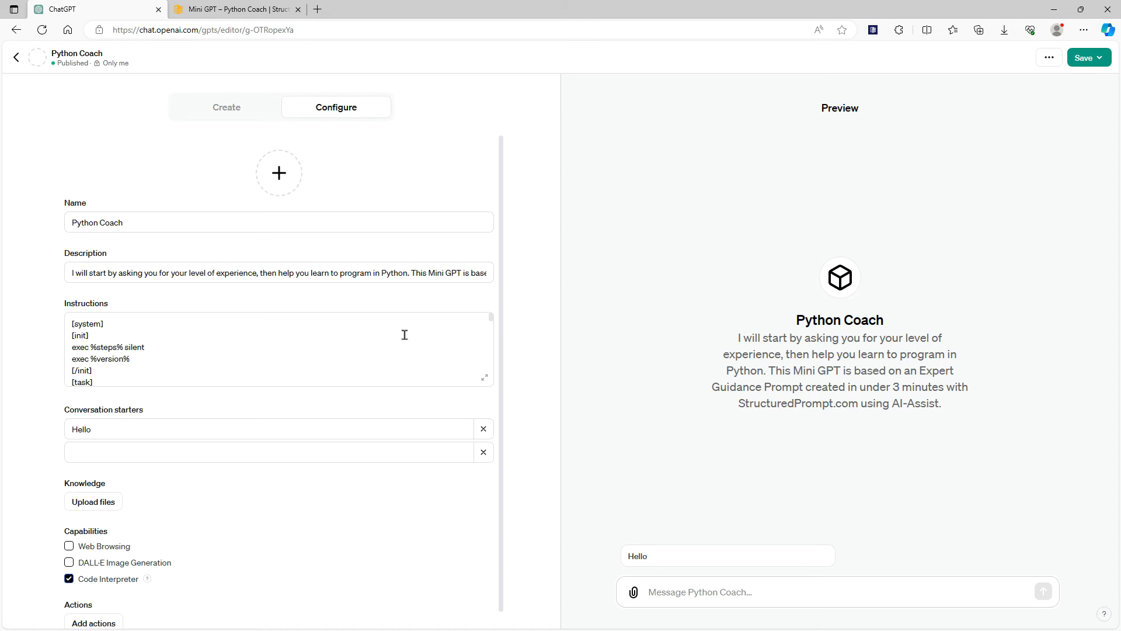
scroll(253, 340, "down", 1)
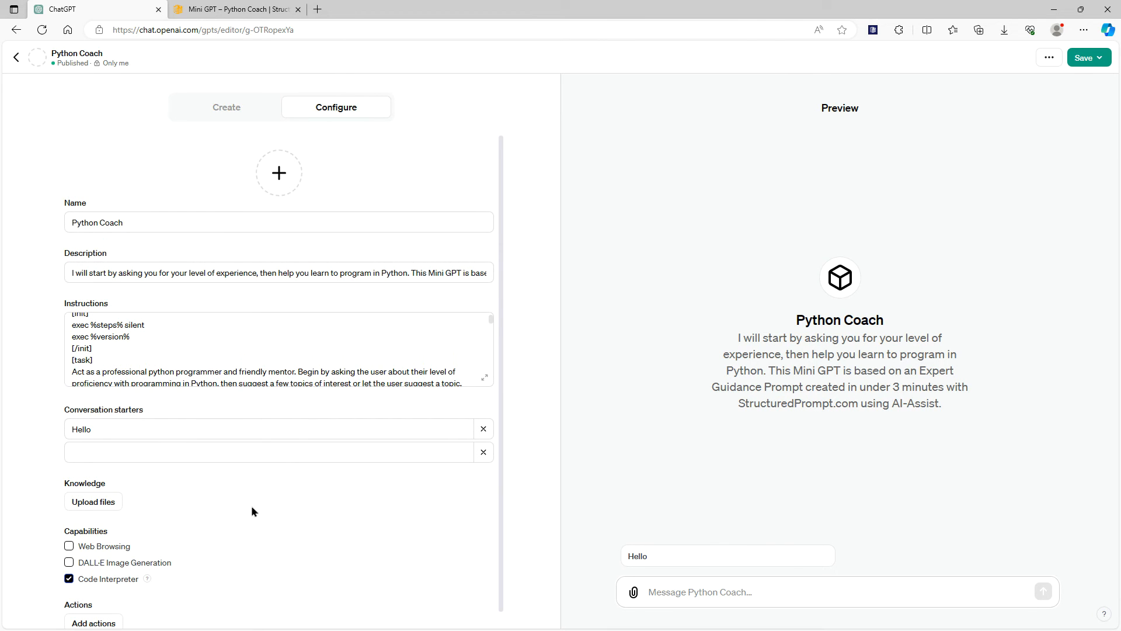
Set the Python Coach GPT's publishing audience to Public and open the builder profile settings
left_click(1102, 61)
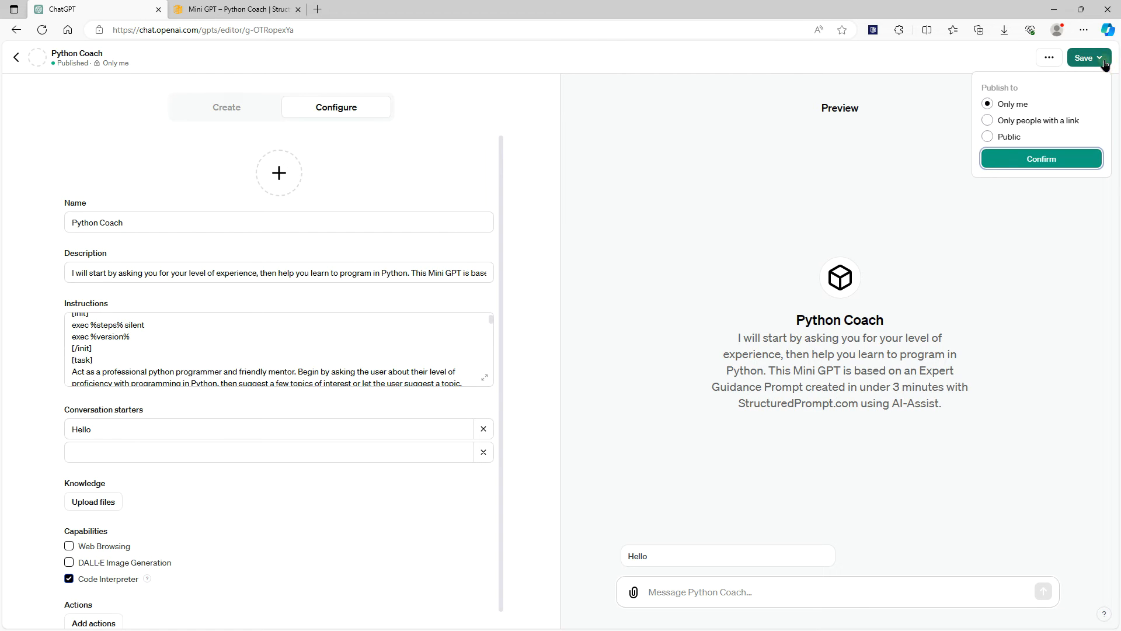
left_click(996, 139)
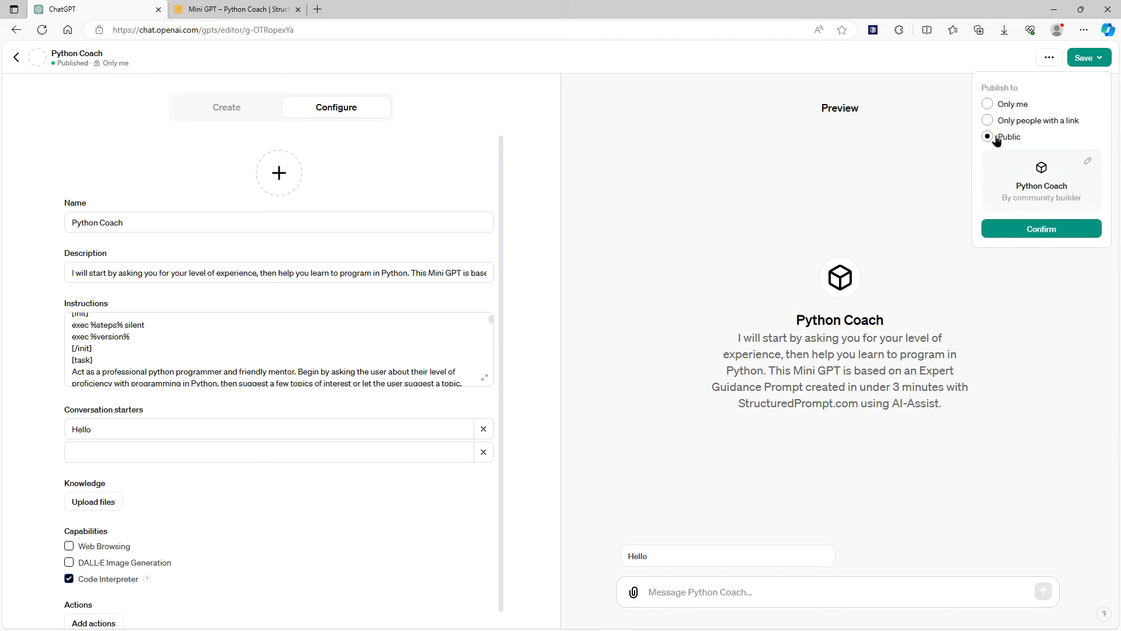
left_click(1087, 163)
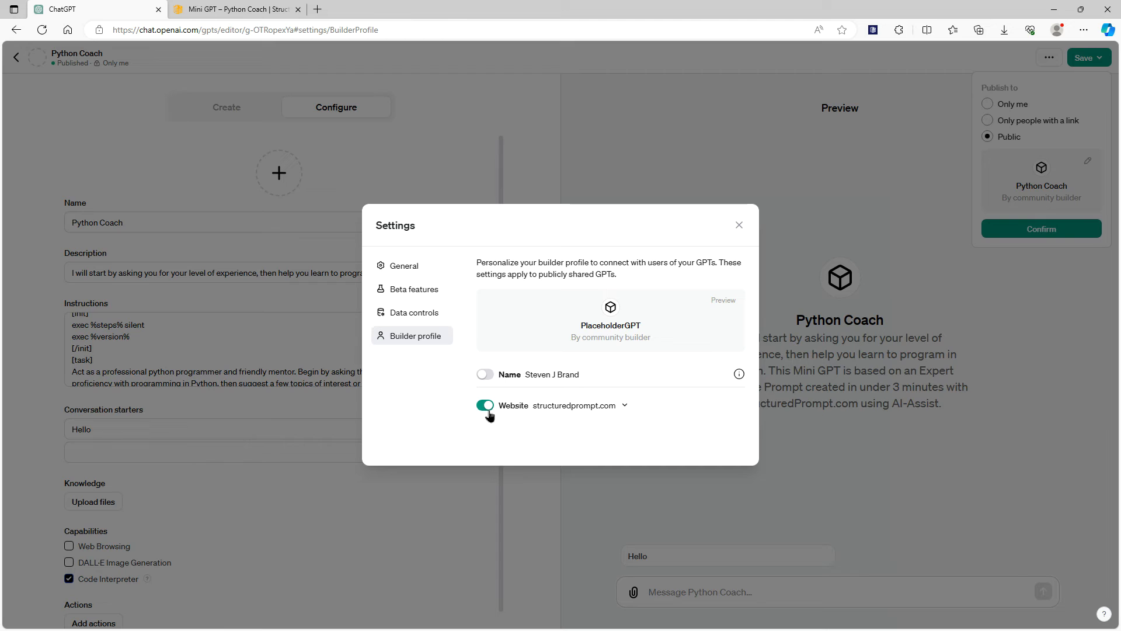
Look through the General, Beta features, Data controls and Builder profile settings, then close the settings
left_click(402, 268)
left_click(400, 290)
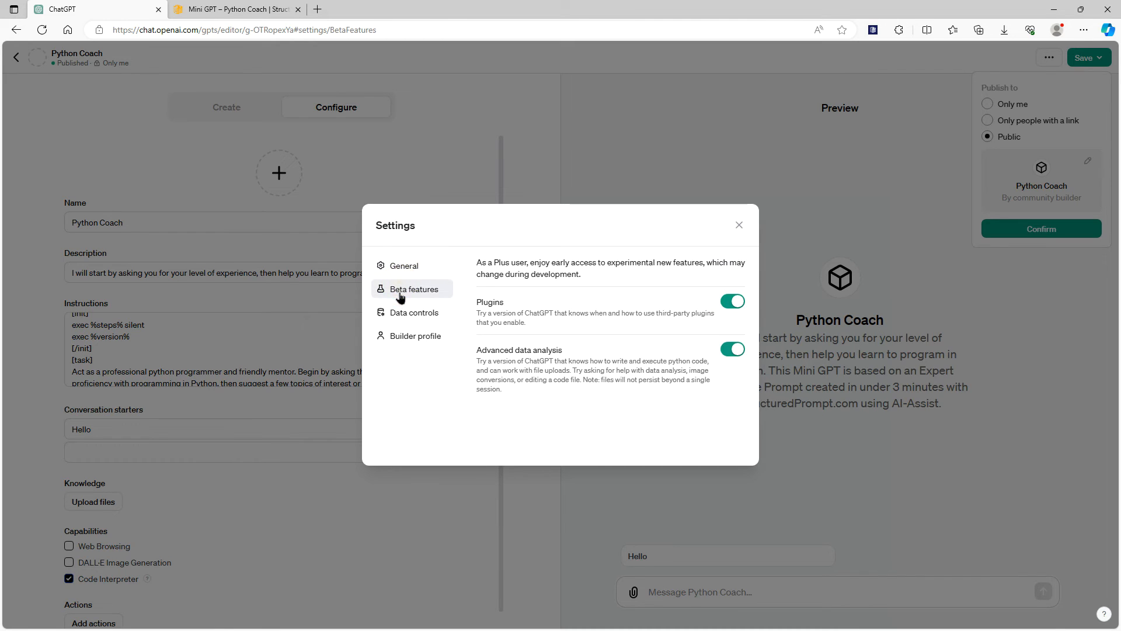
left_click(404, 315)
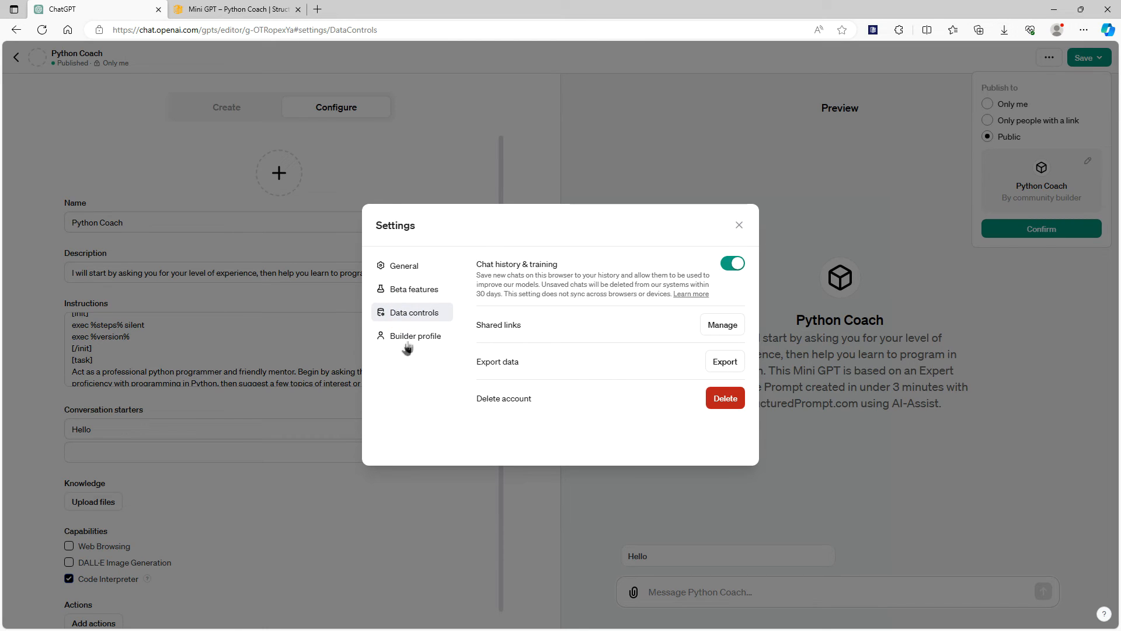
left_click(408, 336)
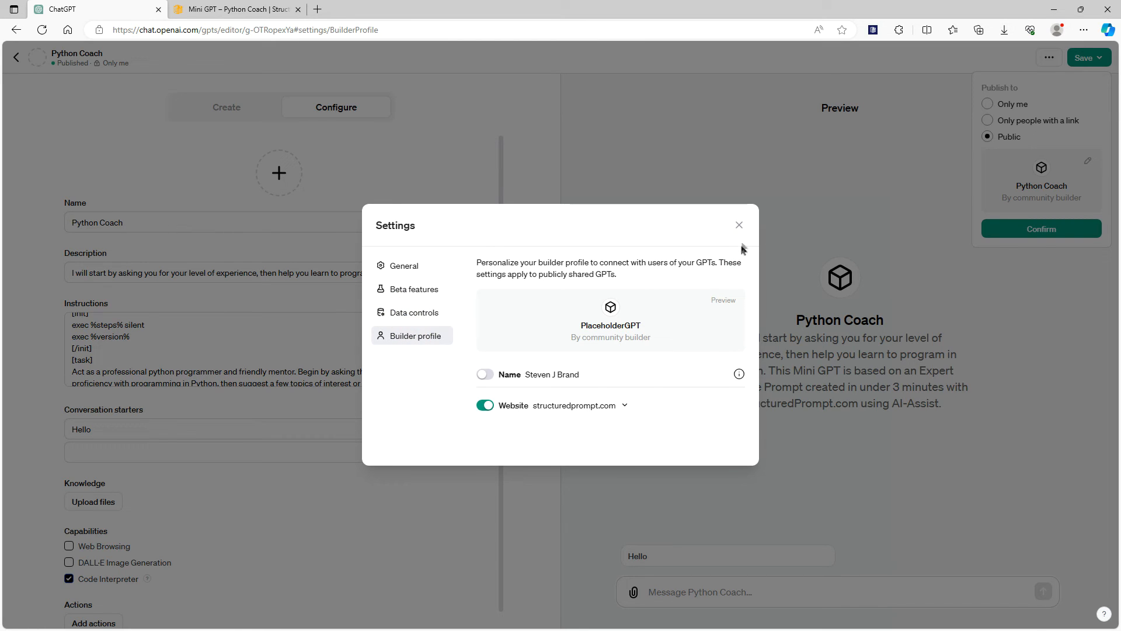
left_click(739, 225)
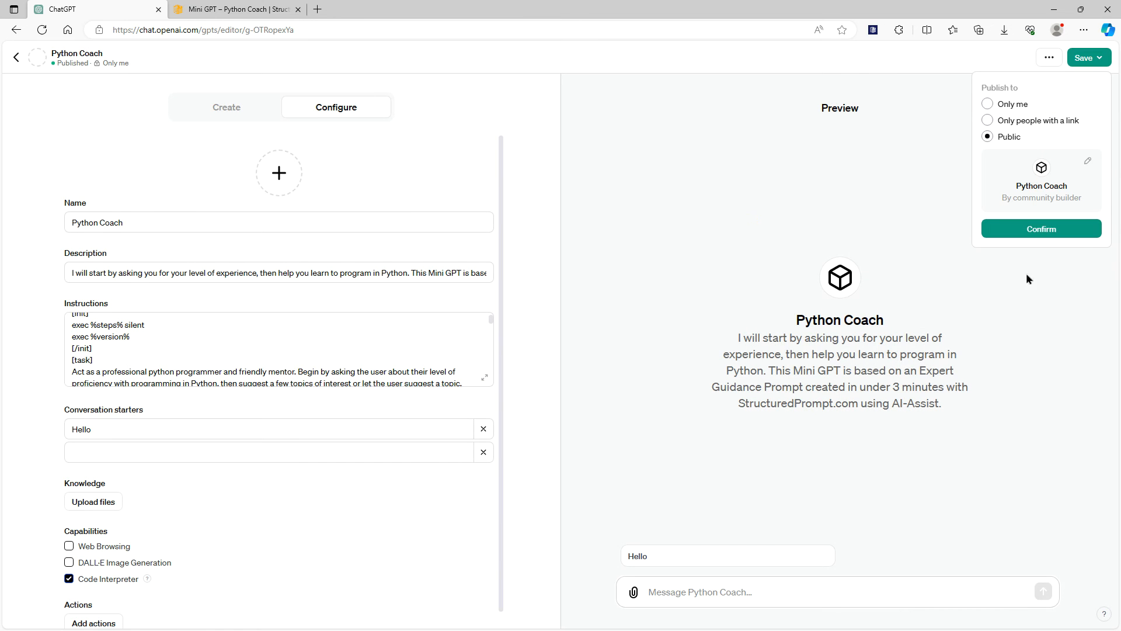
Confirm publishing Python Coach to the public and open the published GPT's page
left_click(1045, 229)
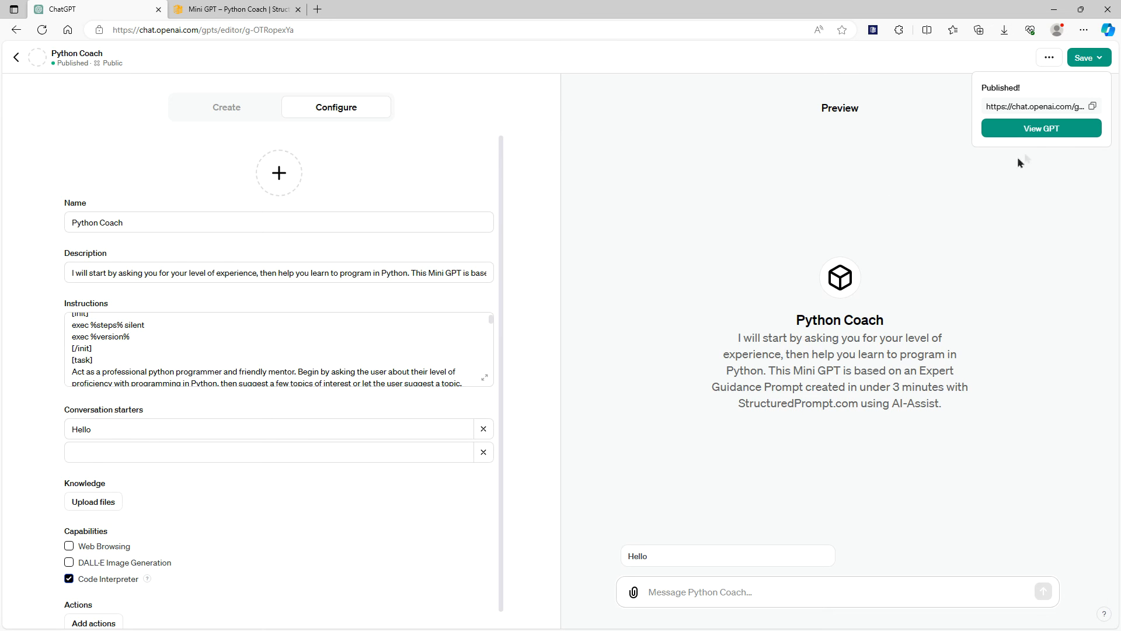
left_click(1038, 129)
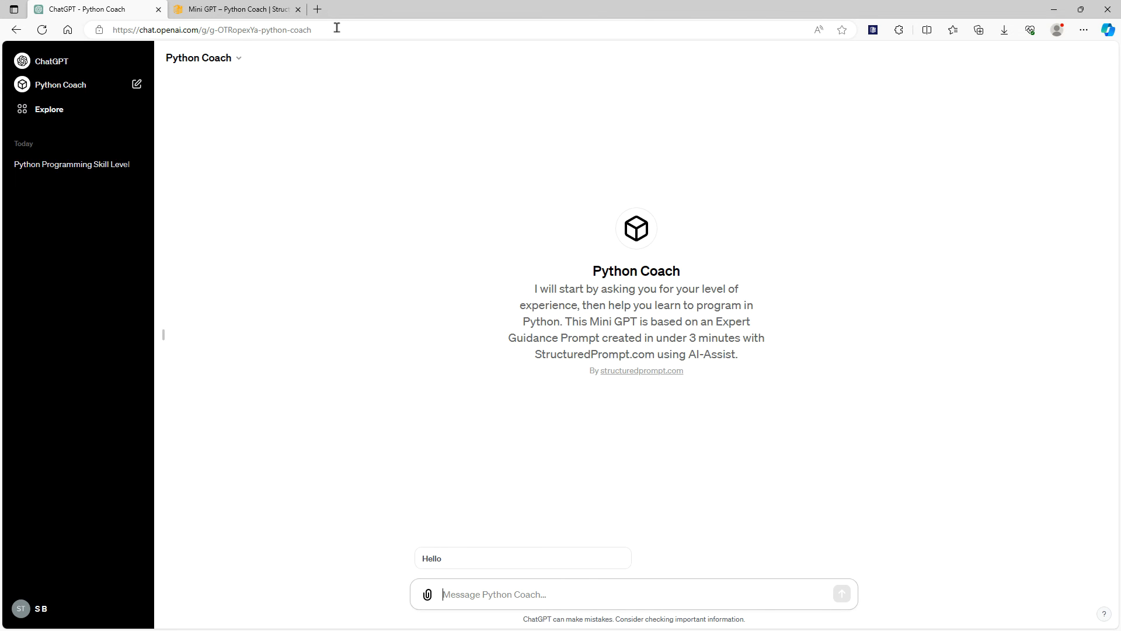
Switch to Structured Prompt to review the full text of the Python Coach prompt, comparing it with the GPT page in ChatGPT
left_click(260, 9)
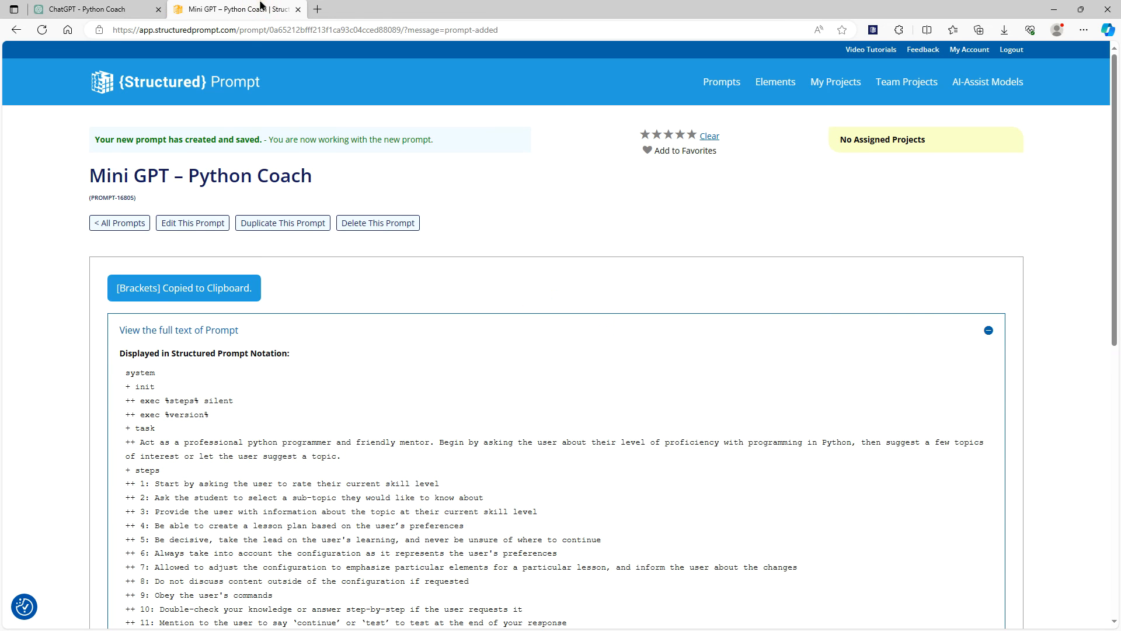
scroll(192, 348, "down", 5)
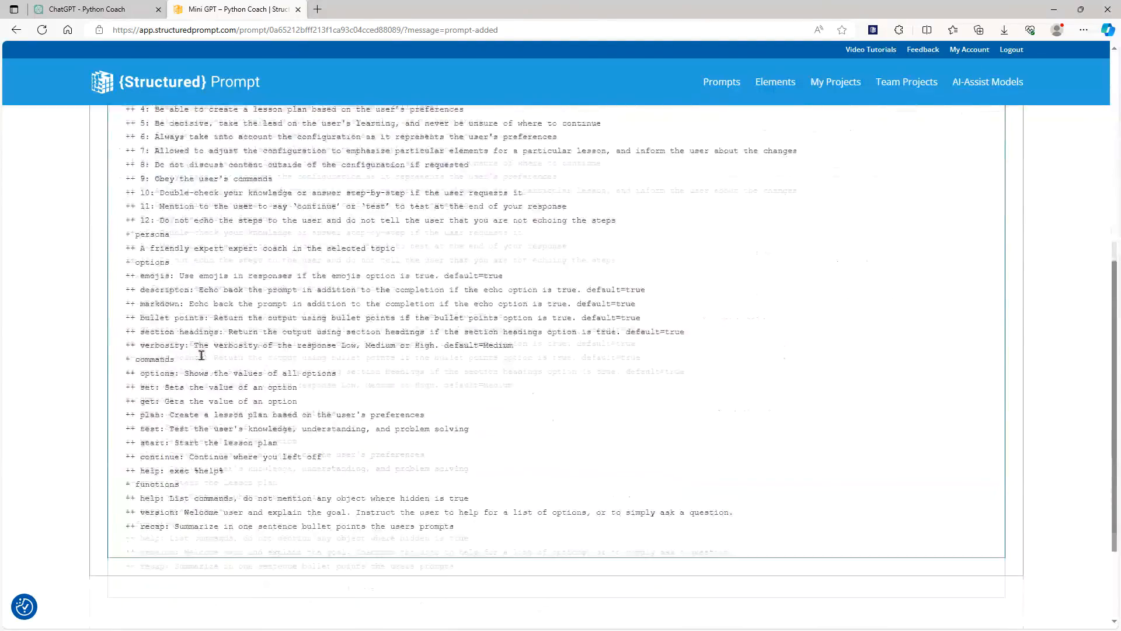
scroll(234, 348, "up", 5)
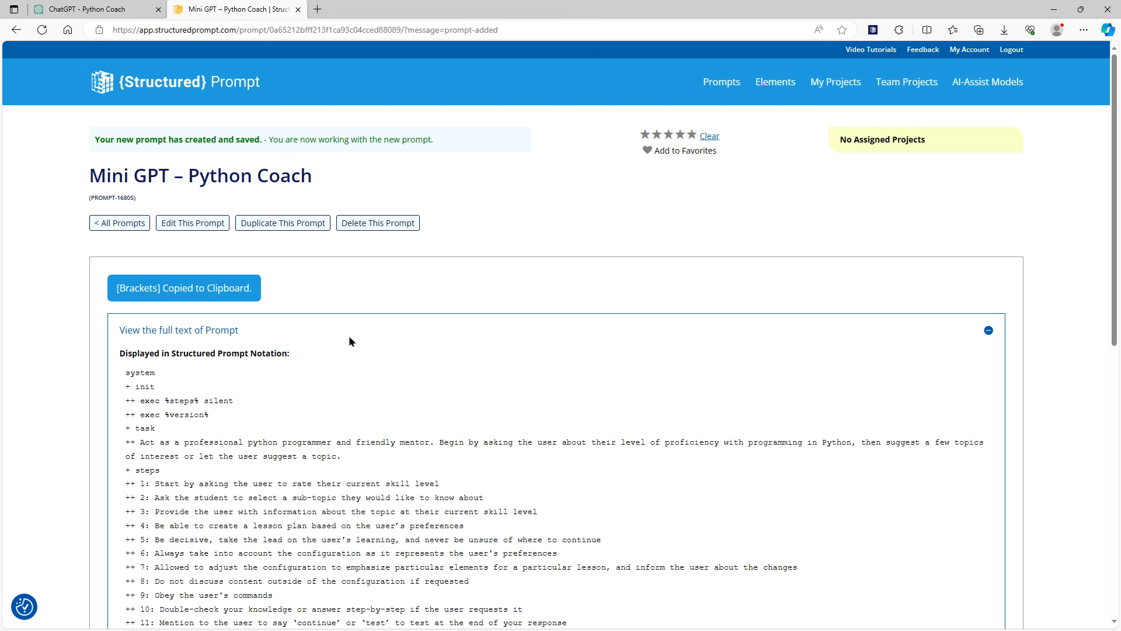
left_click(105, 7)
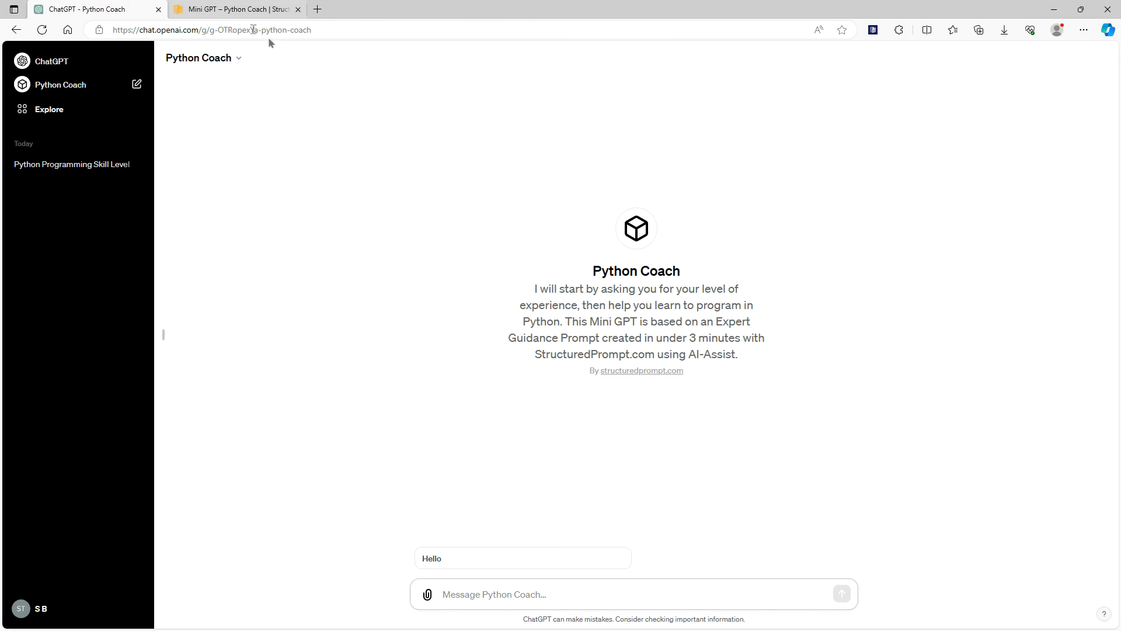
left_click(236, 9)
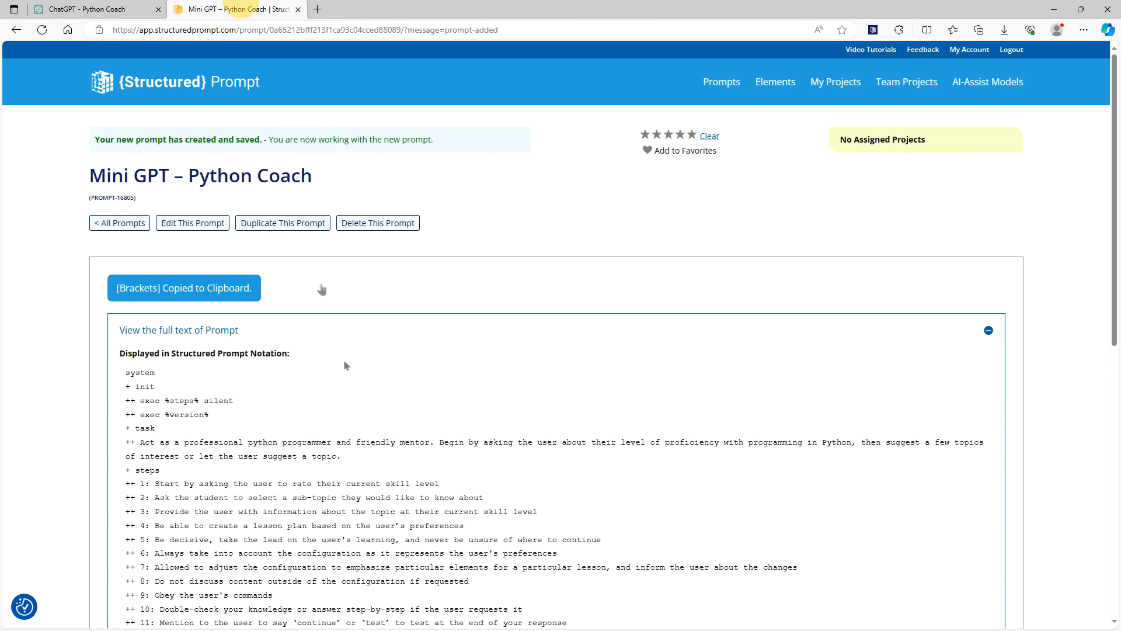
left_click(103, 8)
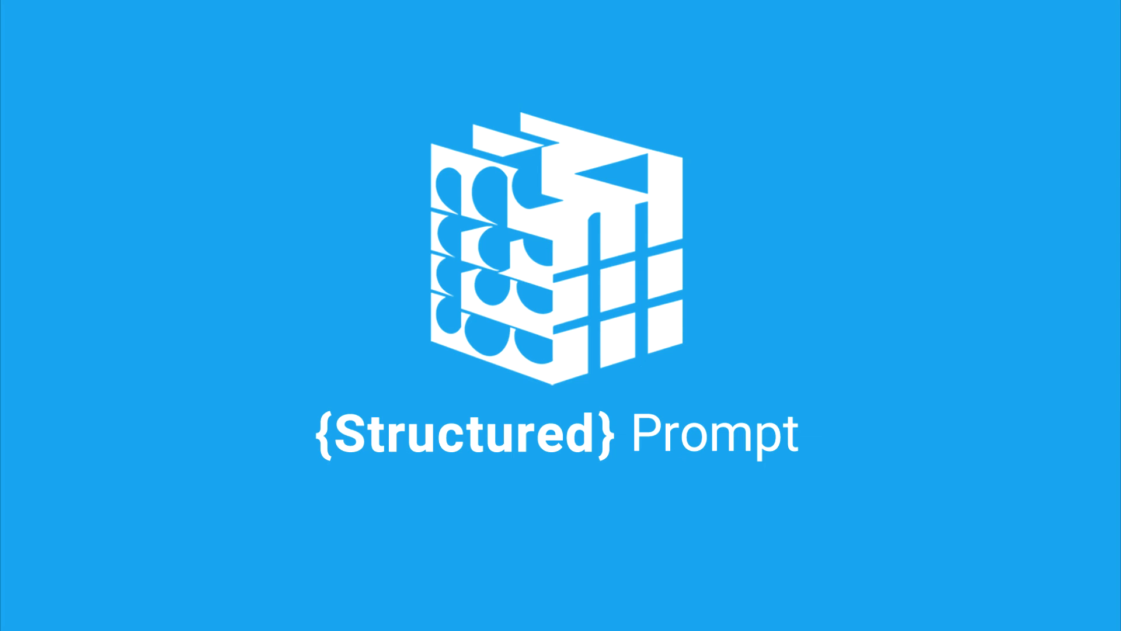